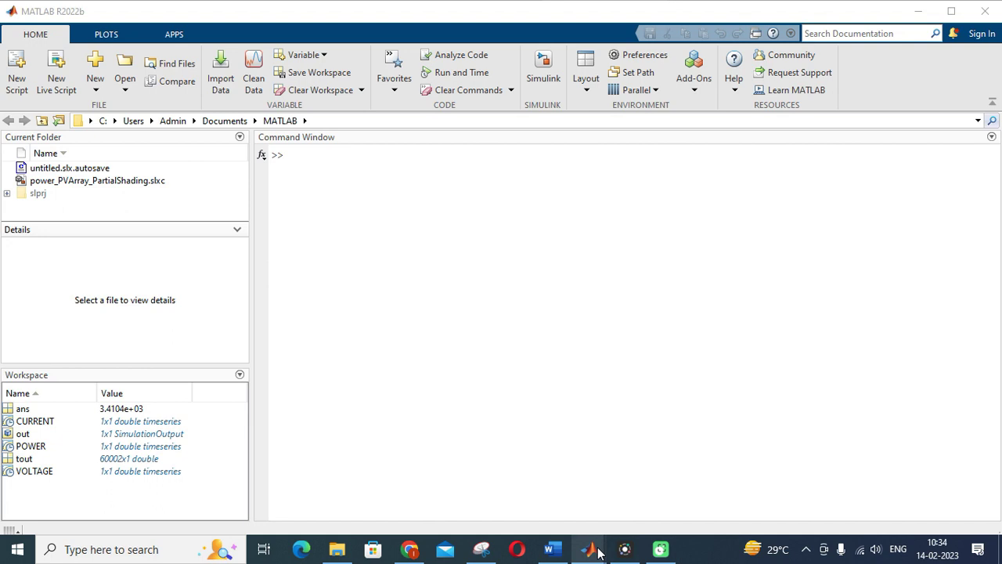
Switch to the untitled Simulink model and add a second PV Array block beside the orange one
mouse_move(589, 549)
left_click(670, 491)
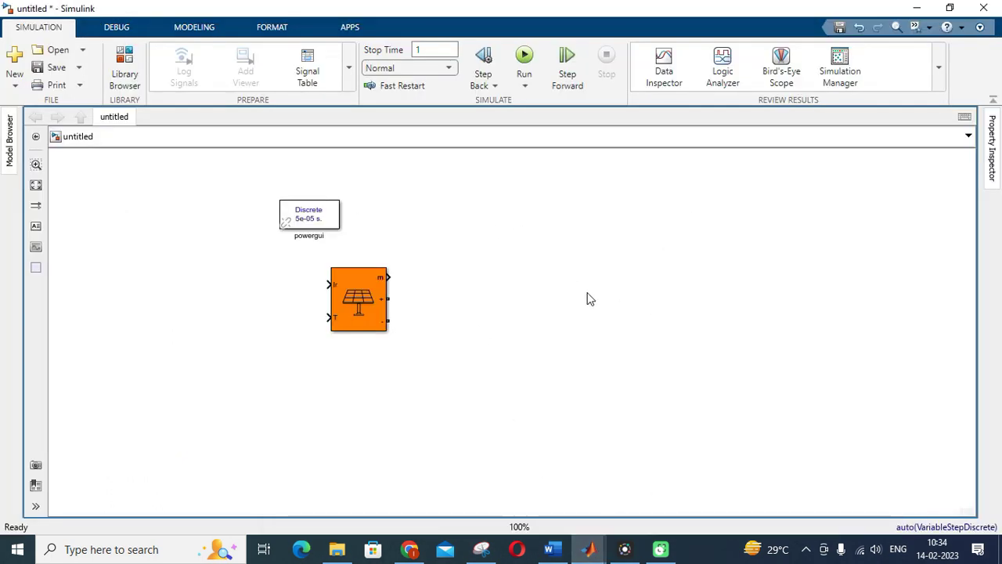
left_click(350, 293)
double_click(461, 263)
type("pv")
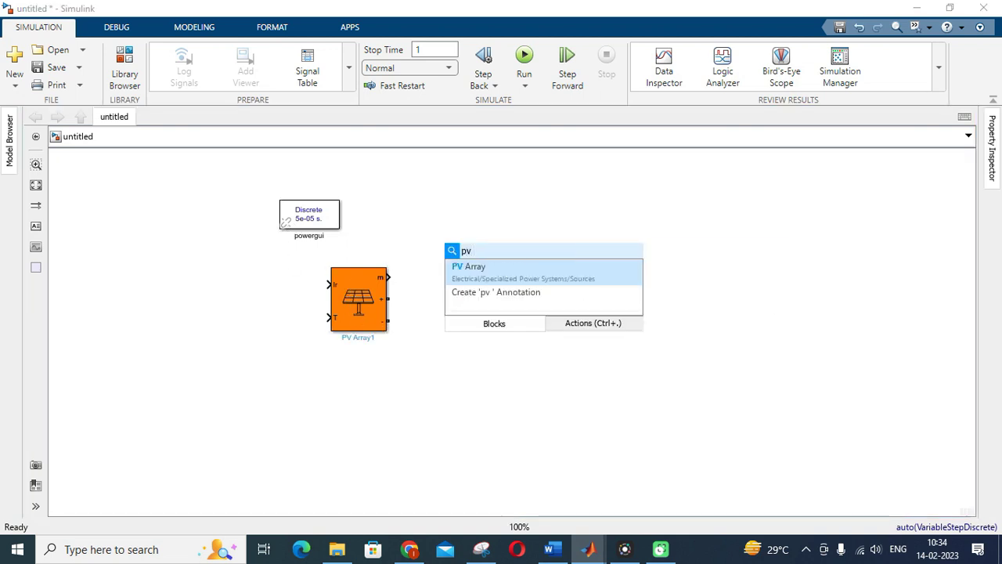
left_click(514, 270)
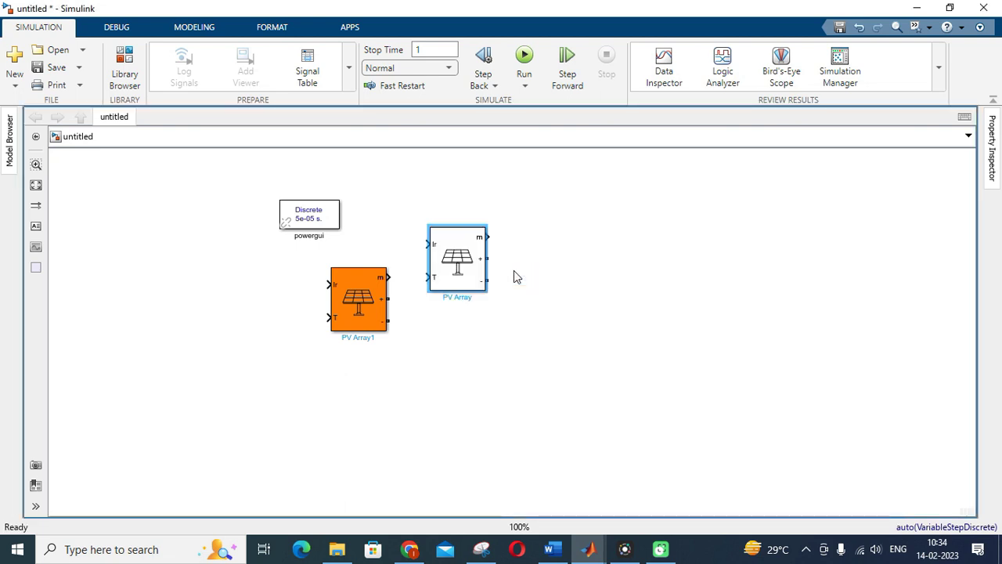
left_click_drag(457, 274, 458, 275)
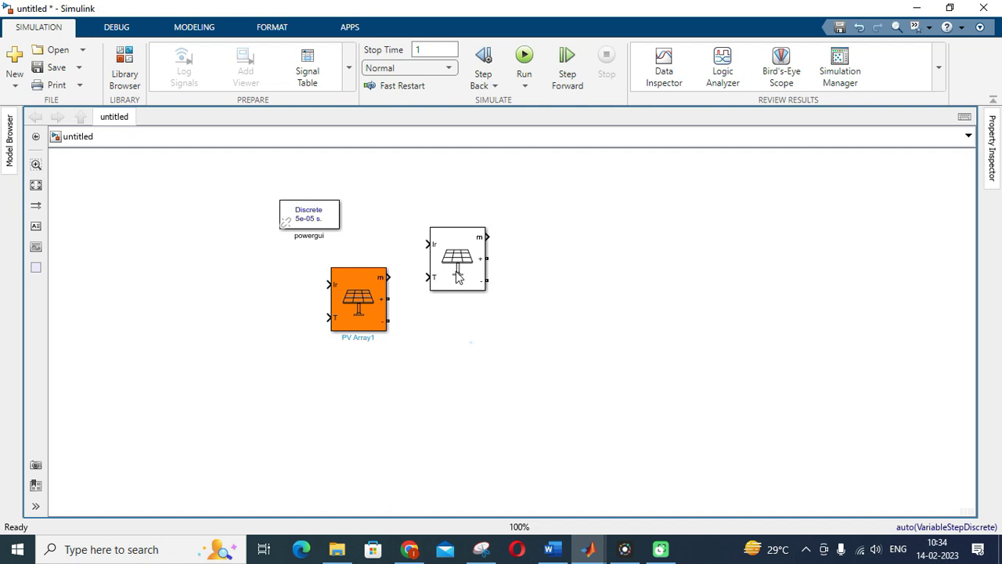
left_click(458, 276)
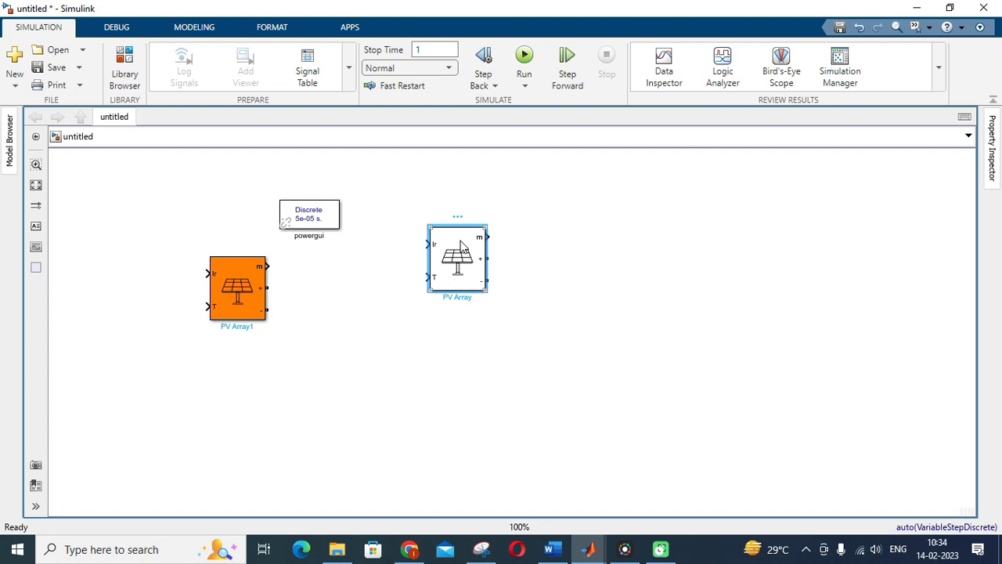
Open the new PV Array block's parameters, enlarge the dialog, and set parallel strings and series-connected modules per string to 1 each
double_click(462, 247)
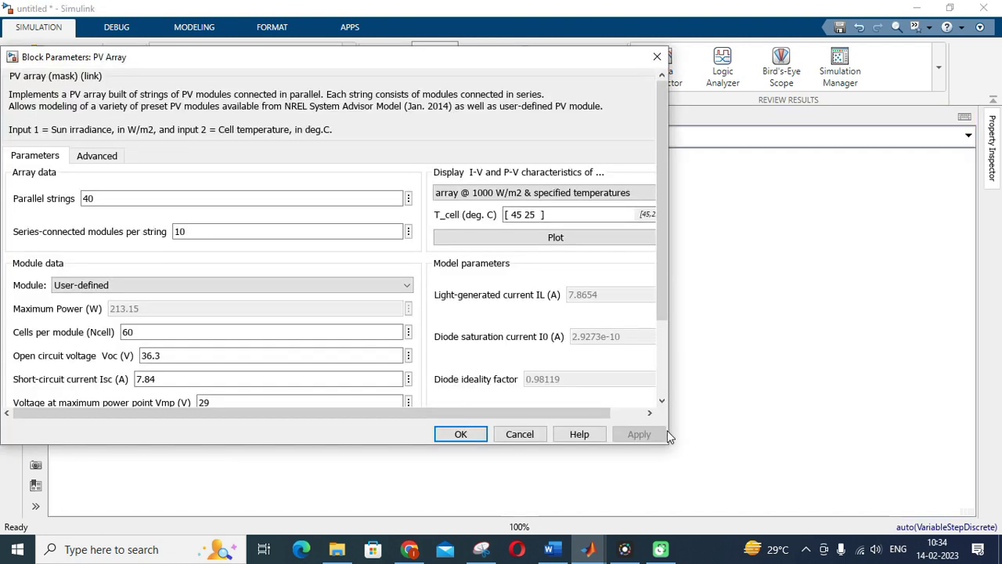
left_click_drag(670, 436, 918, 436)
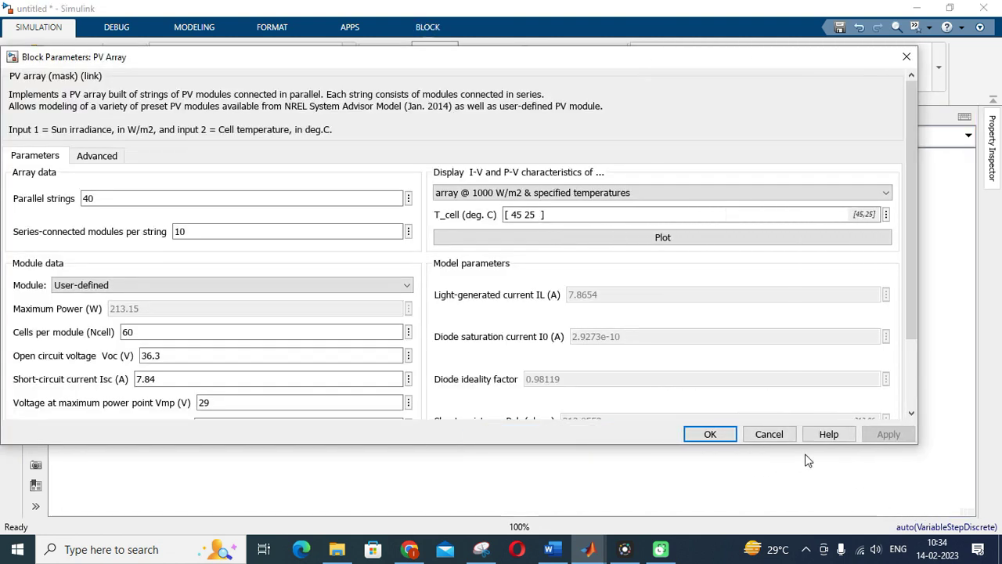
left_click_drag(801, 444, 815, 535)
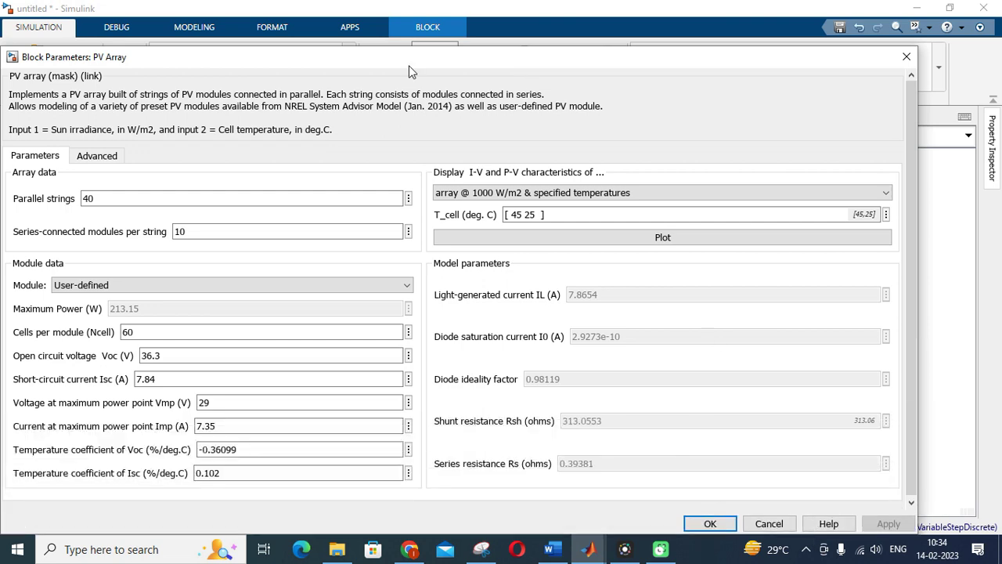
left_click_drag(415, 63, 485, 41)
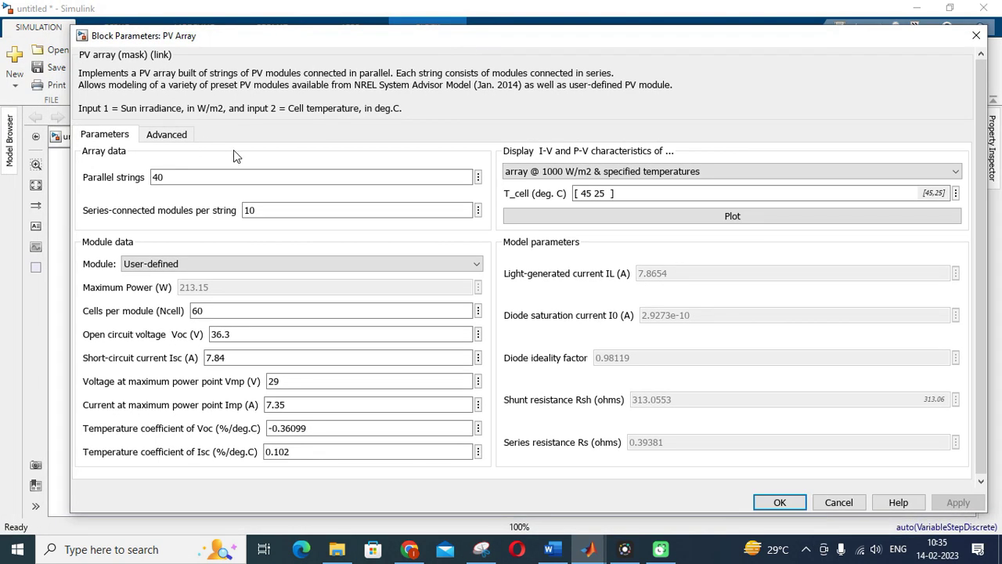
double_click(179, 176)
type("1")
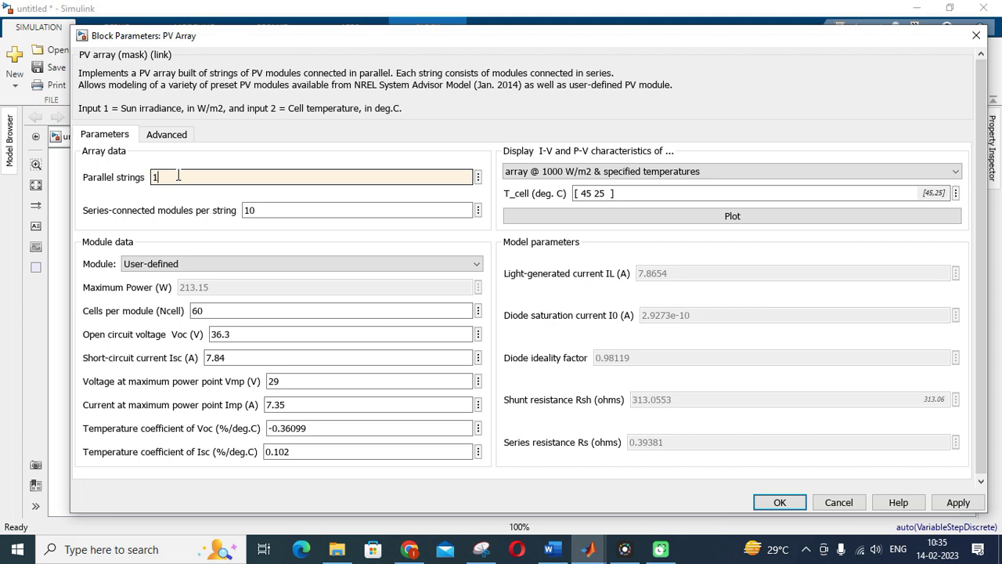
double_click(266, 211)
type("1")
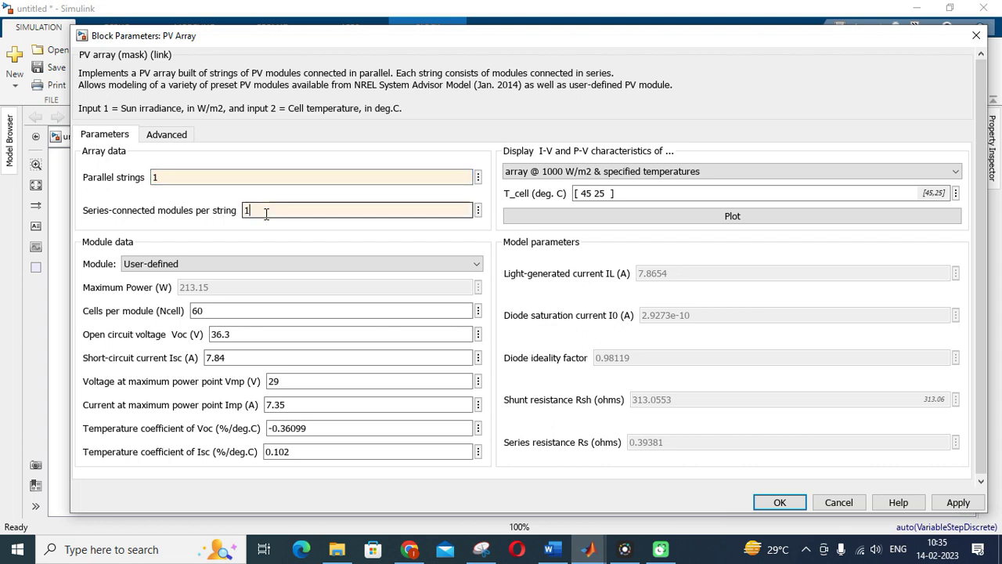
Browse the preset PV modules available for the array, keeping User-defined as the module
left_click(177, 264)
left_click(186, 277)
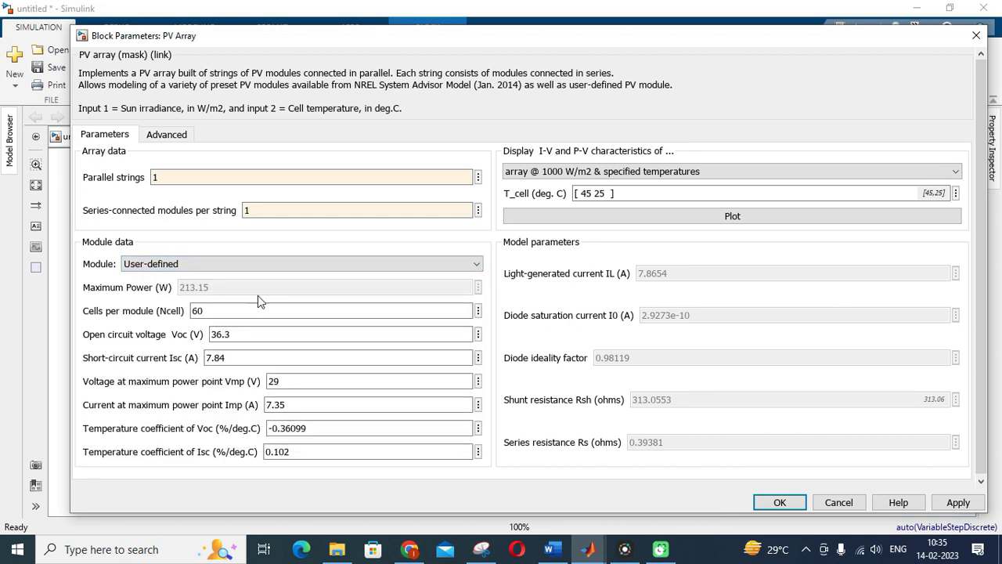
left_click(200, 265)
scroll(243, 342, "down", 15)
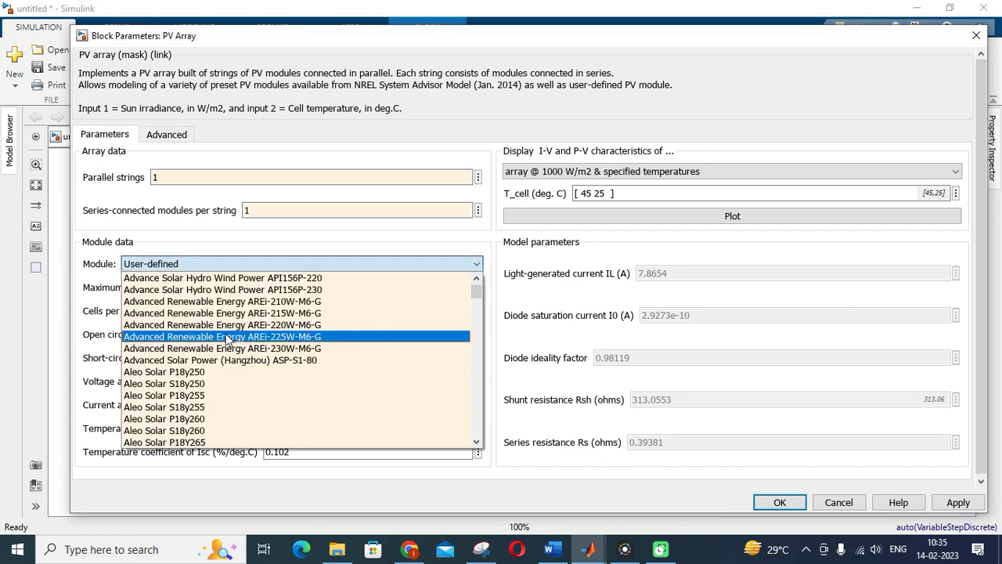
scroll(226, 339, "down", 20)
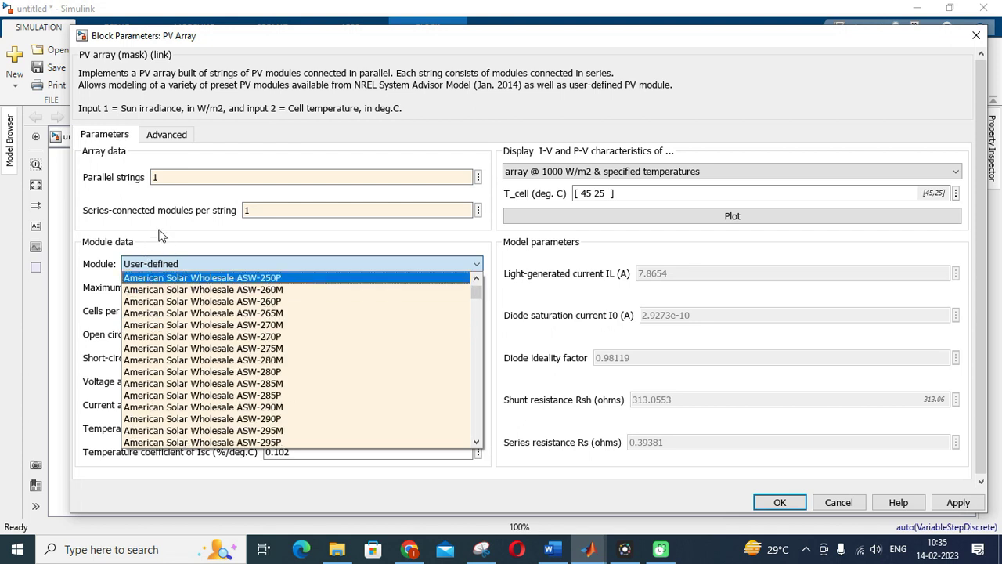
left_click(153, 238)
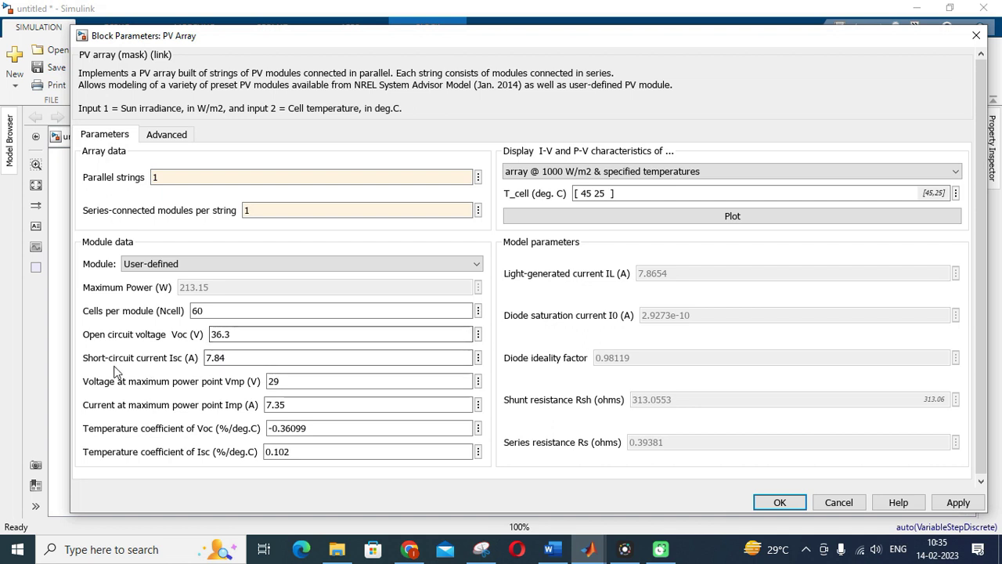
Check the module's maximum power in the MATLAB Command Window by evaluating 7.35*29, the product of Imp and Vmp
left_click(225, 364)
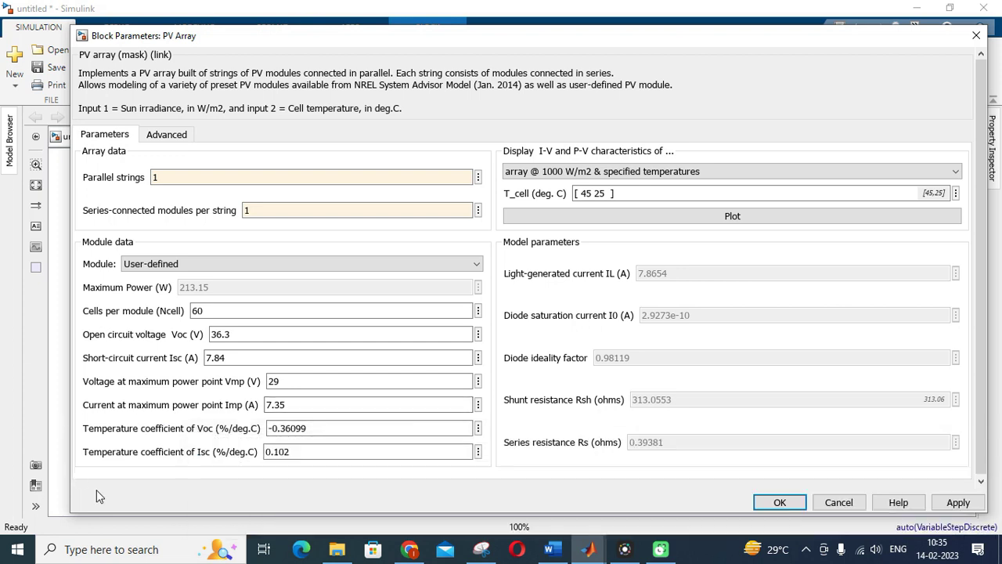
left_click(296, 404)
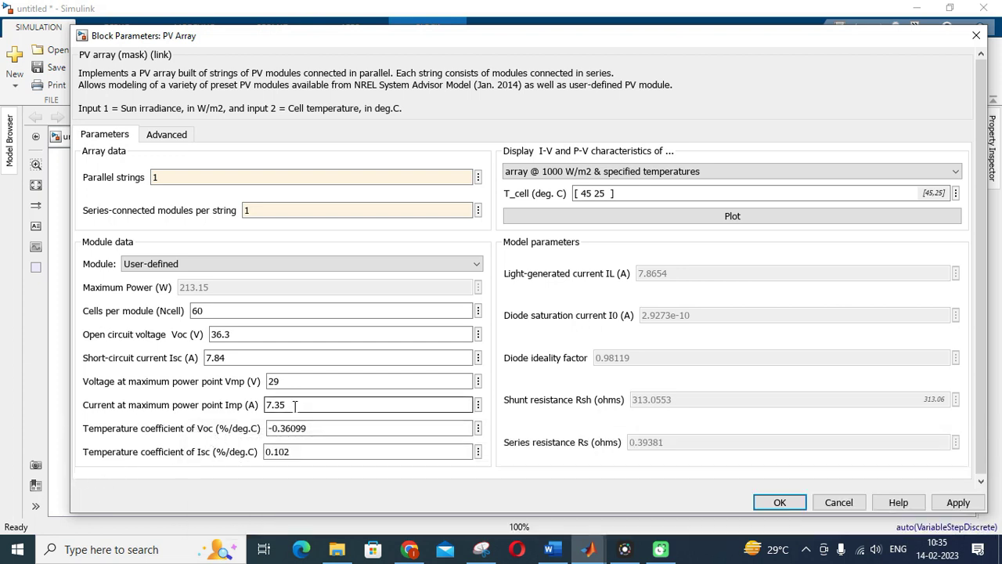
left_click(579, 553)
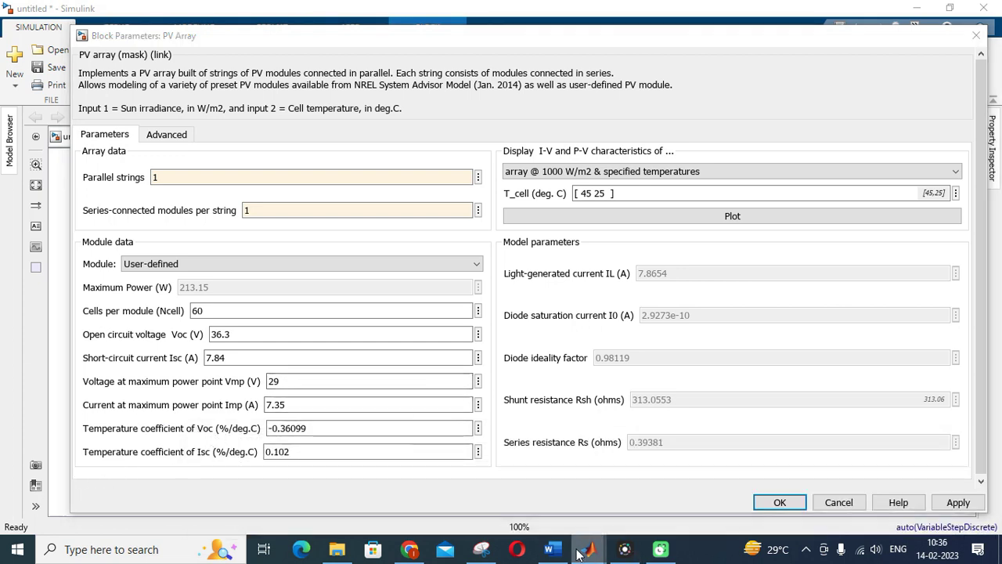
left_click(282, 483)
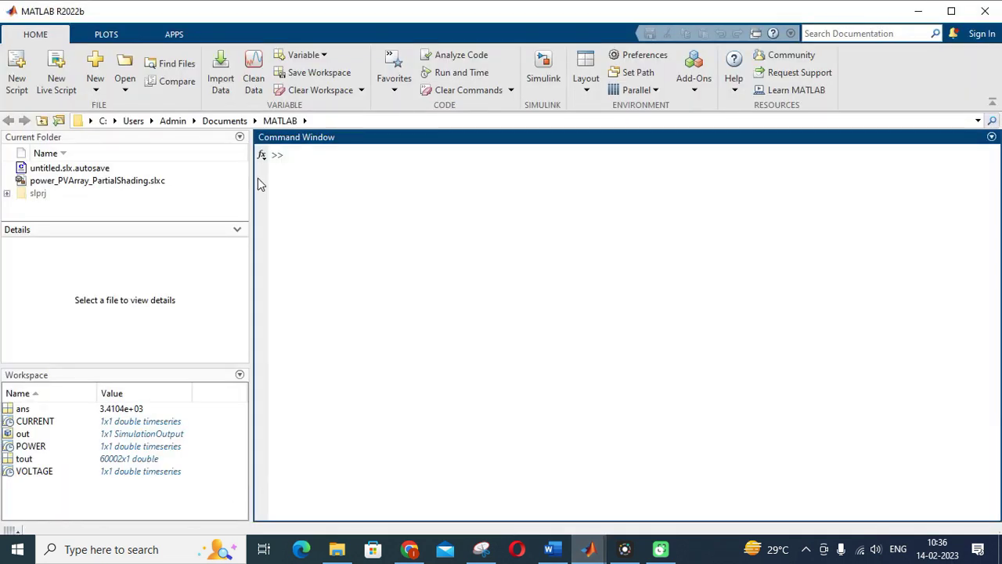
type("7.35*29")
key("Return")
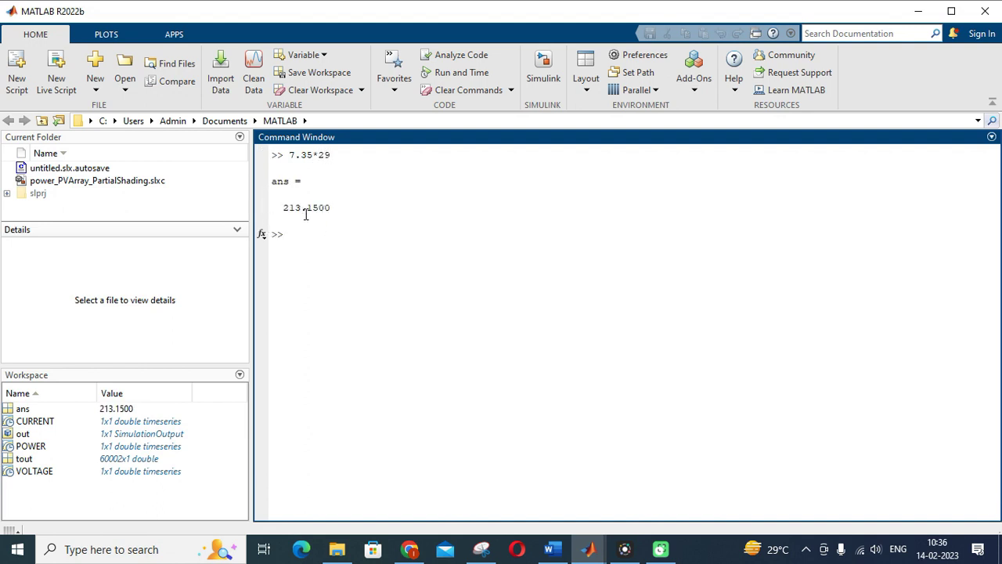
Return to the untitled Simulink model's PV Array parameters and review the parallel strings and series-connected modules settings
left_click(595, 550)
left_click(597, 509)
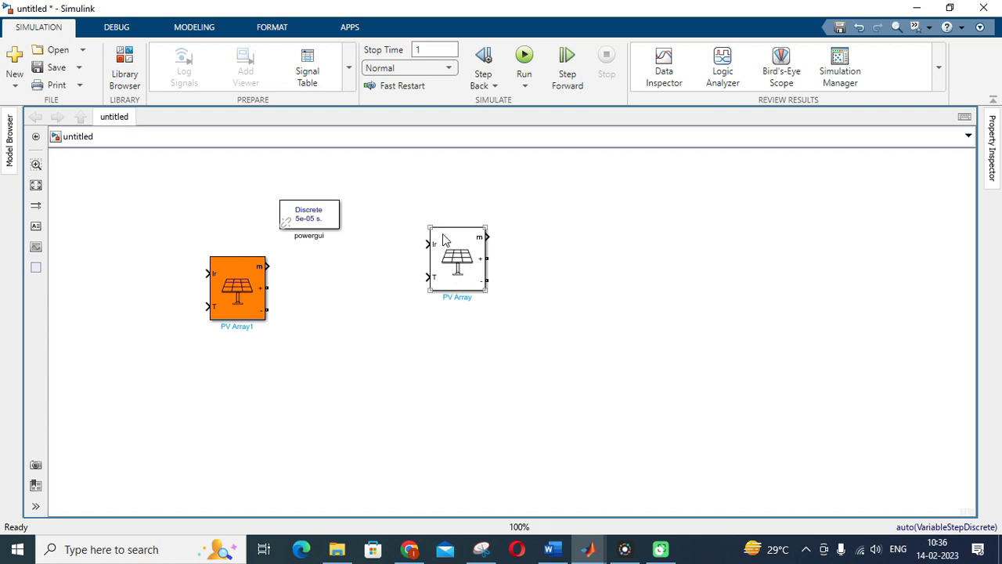
double_click(448, 245)
left_click(171, 176)
double_click(252, 208)
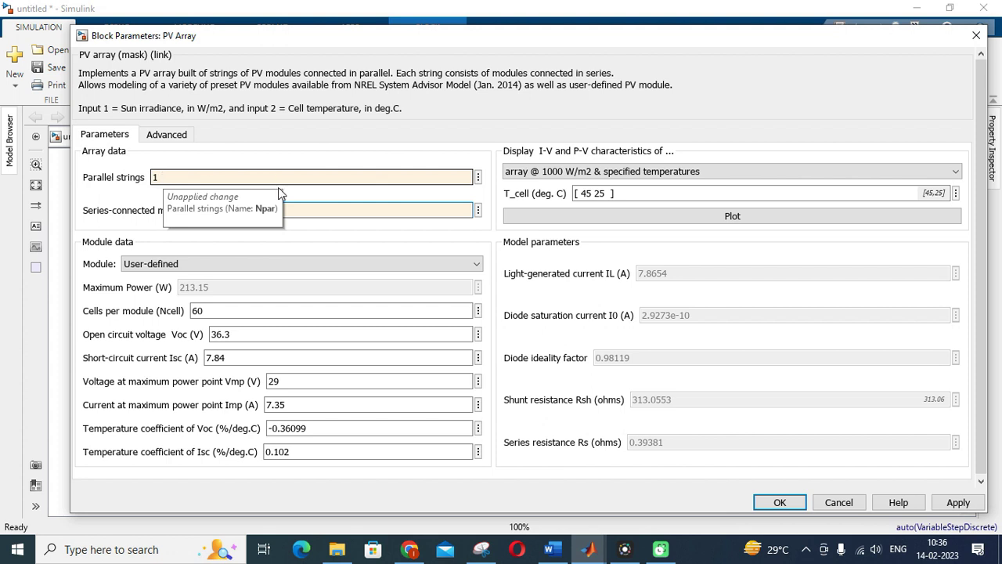
double_click(249, 210)
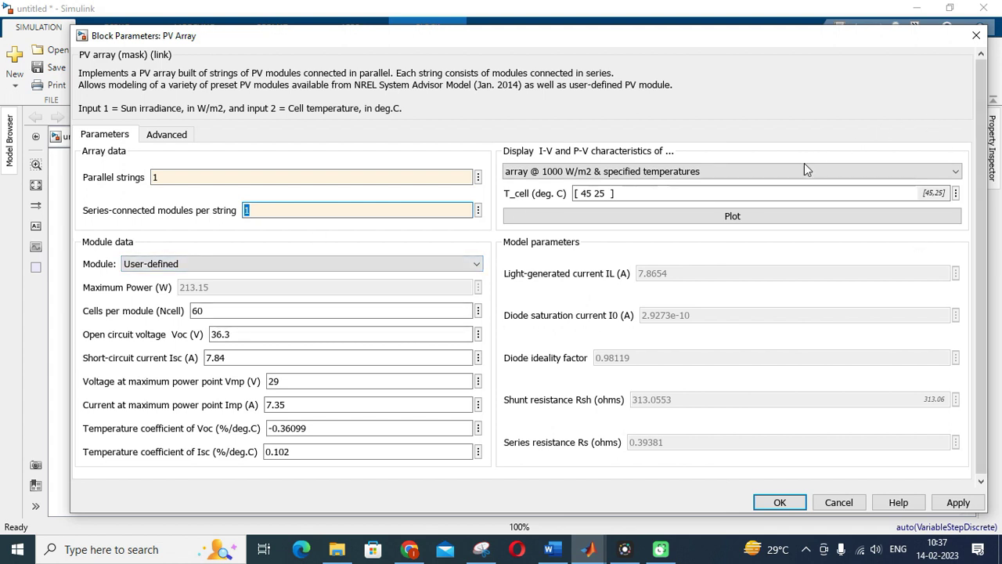
Plot the I-V and P-V characteristics for the array @ 1000 W/m2 & specified temperatures, and close the figure and the parameters dialog
left_click(775, 171)
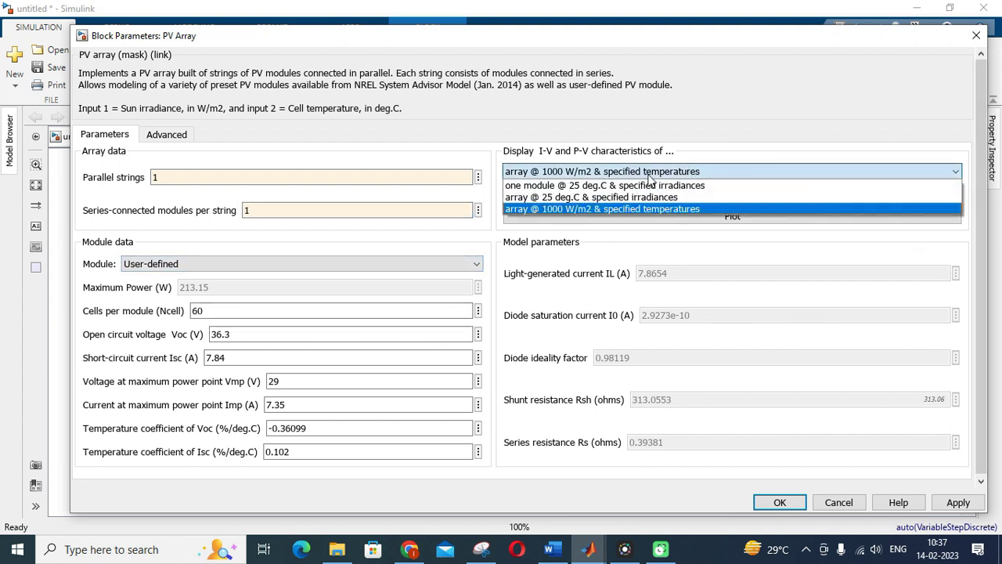
left_click(524, 209)
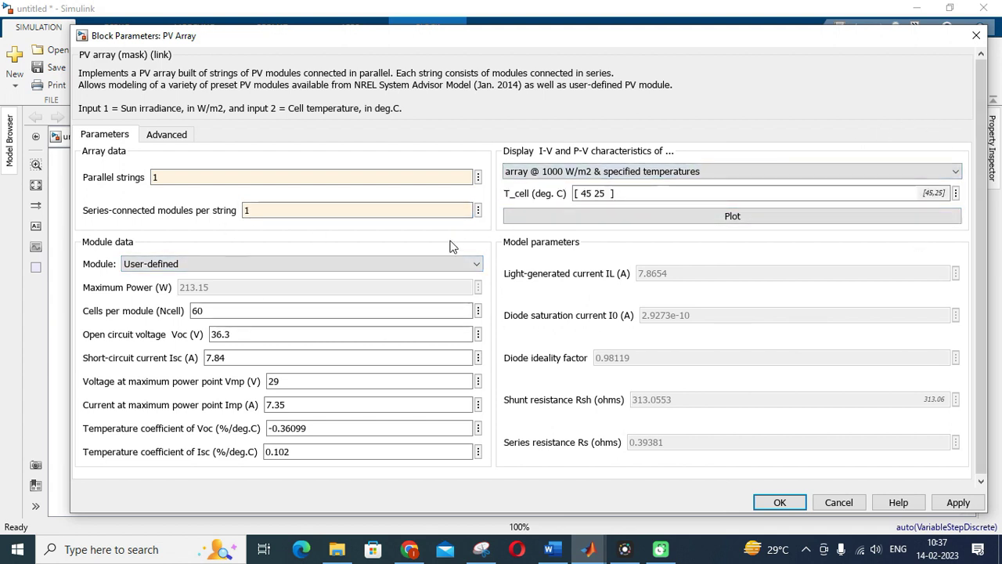
left_click(756, 218)
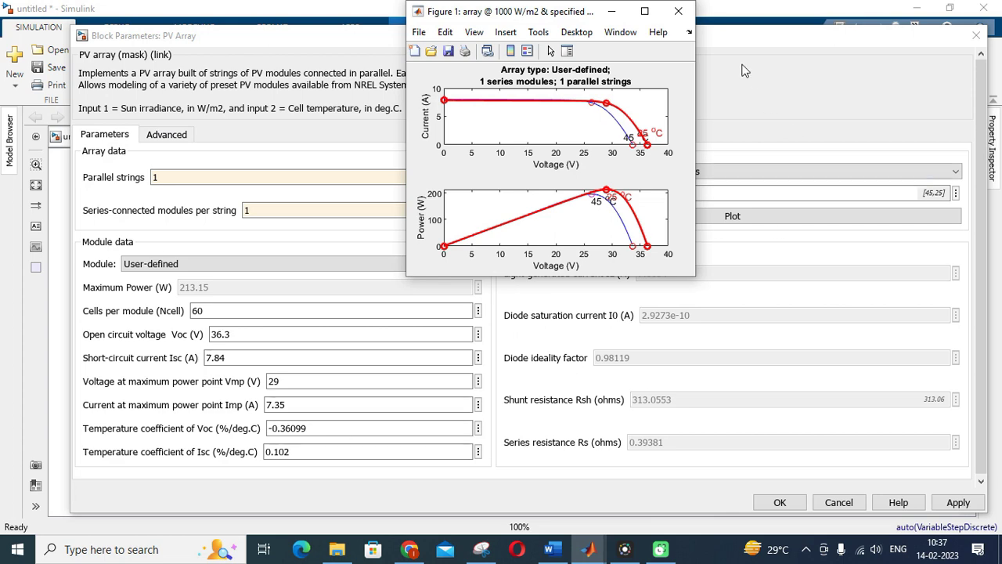
left_click(678, 11)
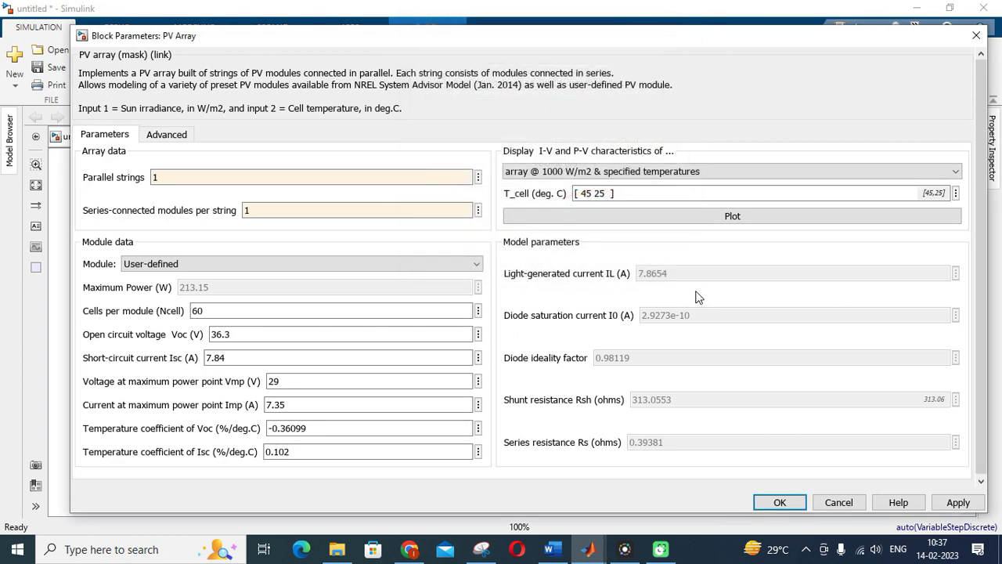
scroll(697, 296, "down", 1)
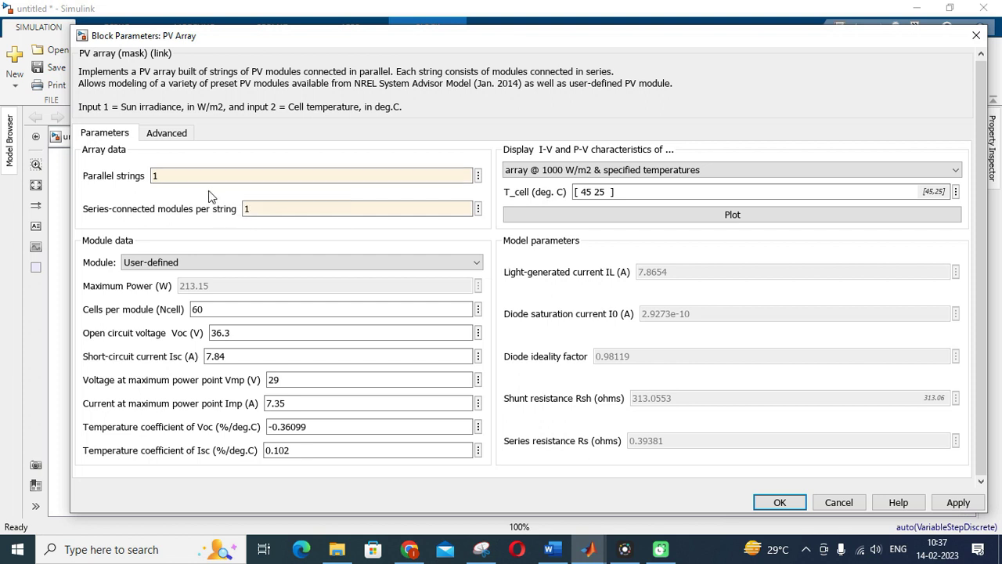
left_click(977, 35)
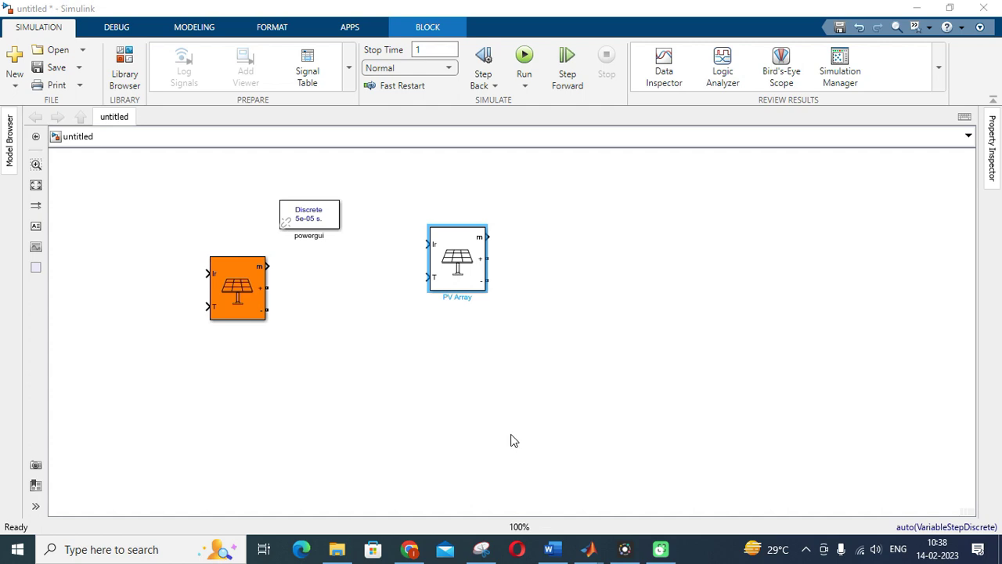
Switch to the partialshading model and examine the three PV arrays with their irradiance and temperature inputs and bypass diodes
mouse_move(588, 549)
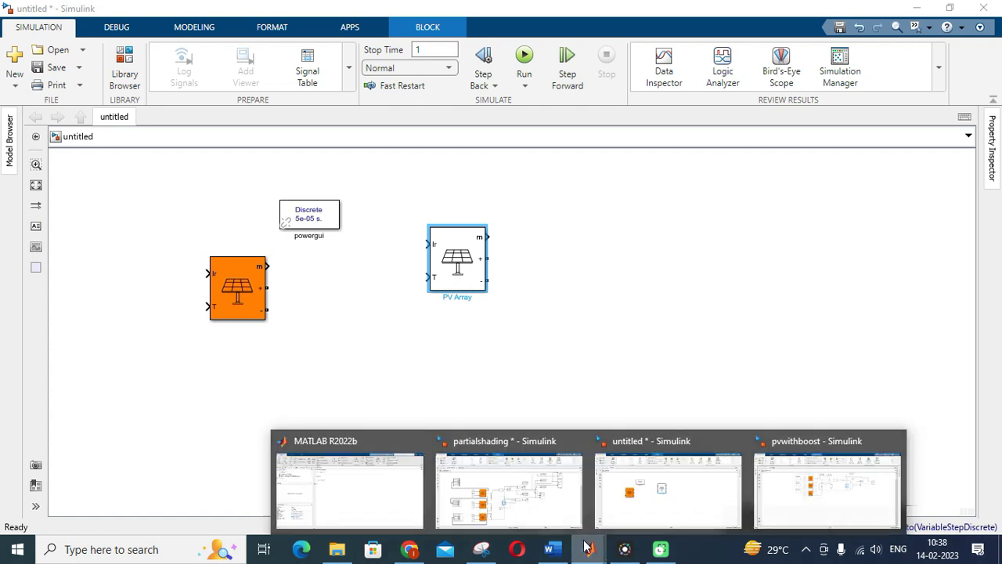
left_click(525, 504)
scroll(333, 419, "up", 3)
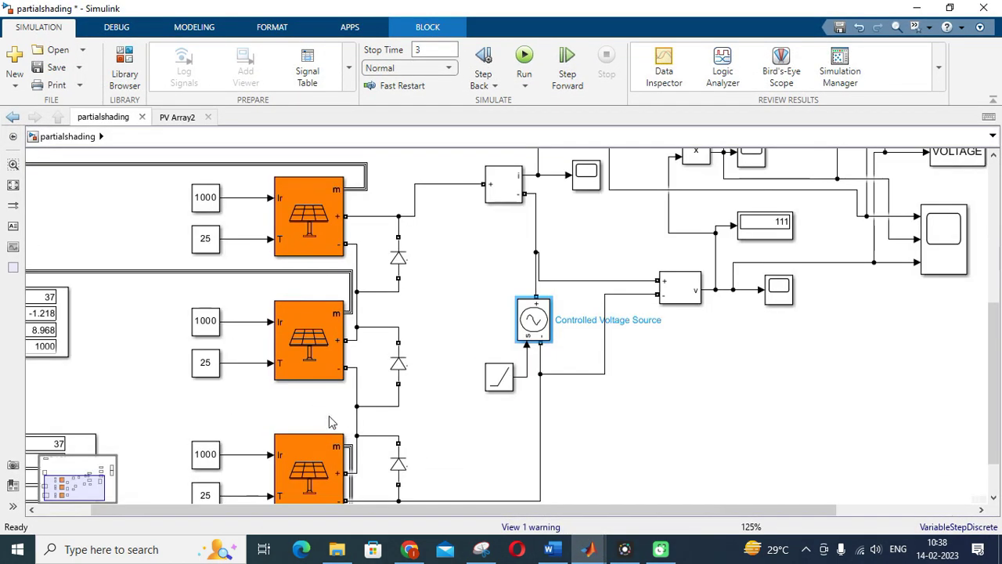
scroll(345, 319, "down", 2)
scroll(320, 267, "up", 2)
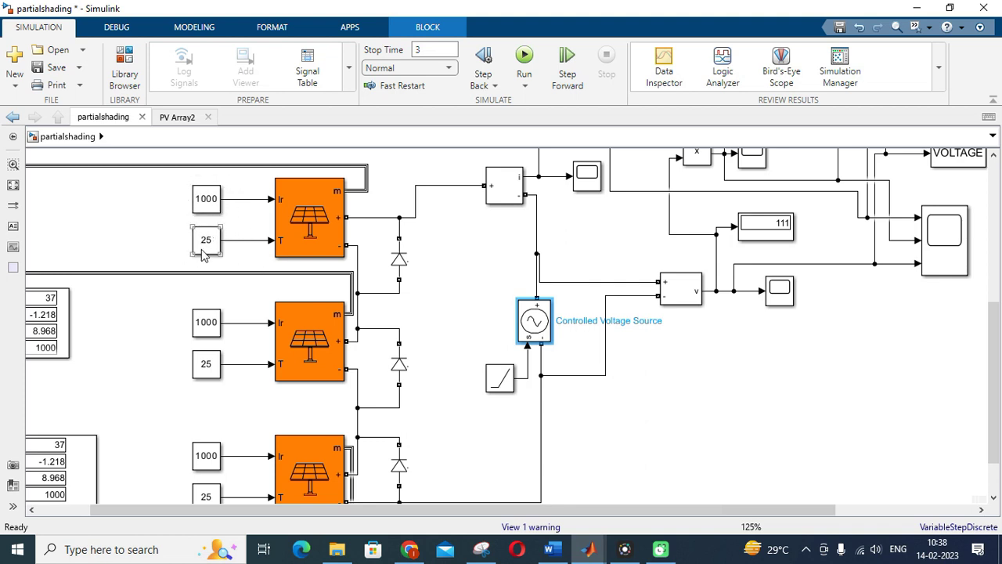
scroll(207, 251, "down", 1)
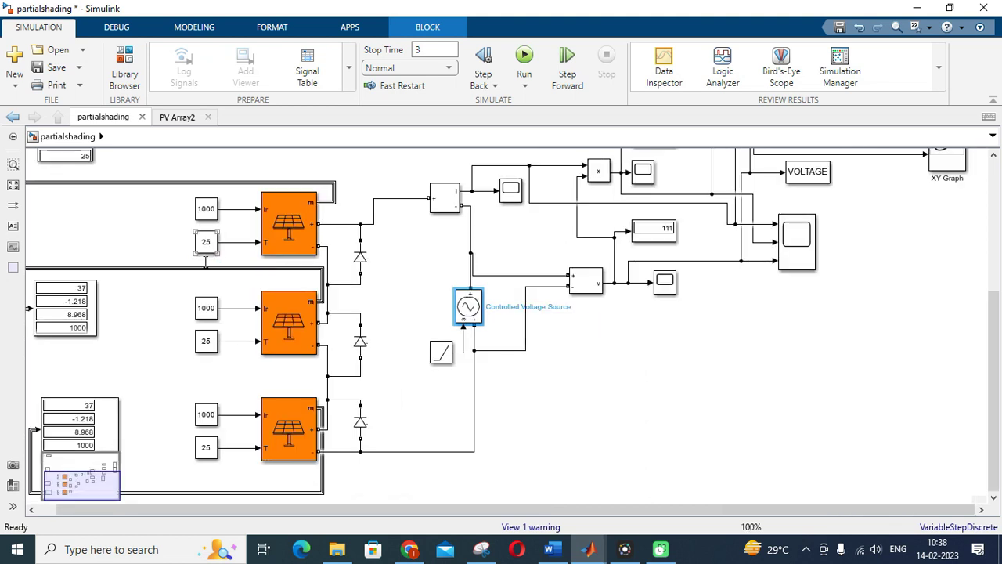
scroll(205, 262, "up", 1)
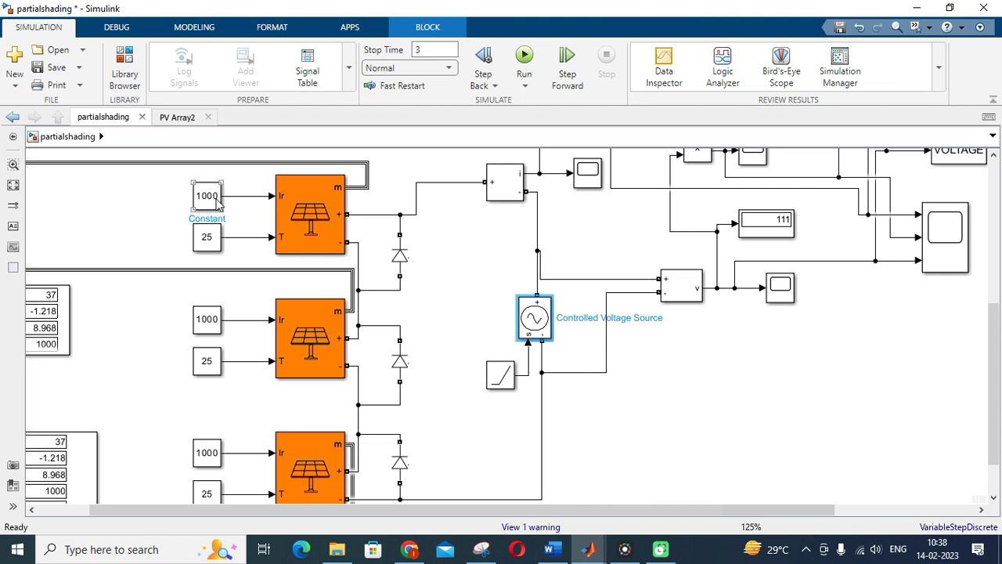
scroll(220, 204, "down", 2)
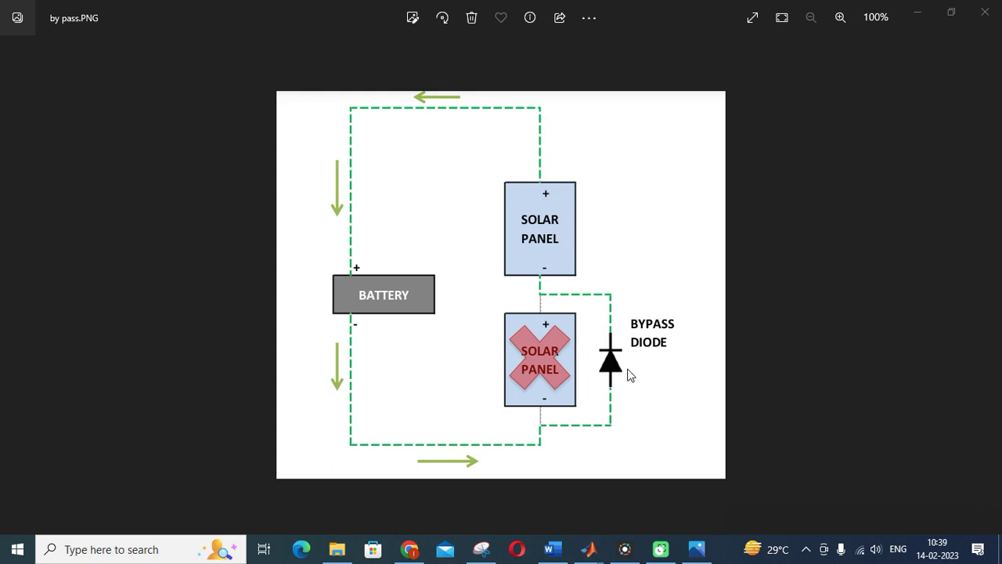
Close the bypass diode picture and review the PV Array1 block's parallel strings and series-connected modules in the partialshading model
key("alt+F4")
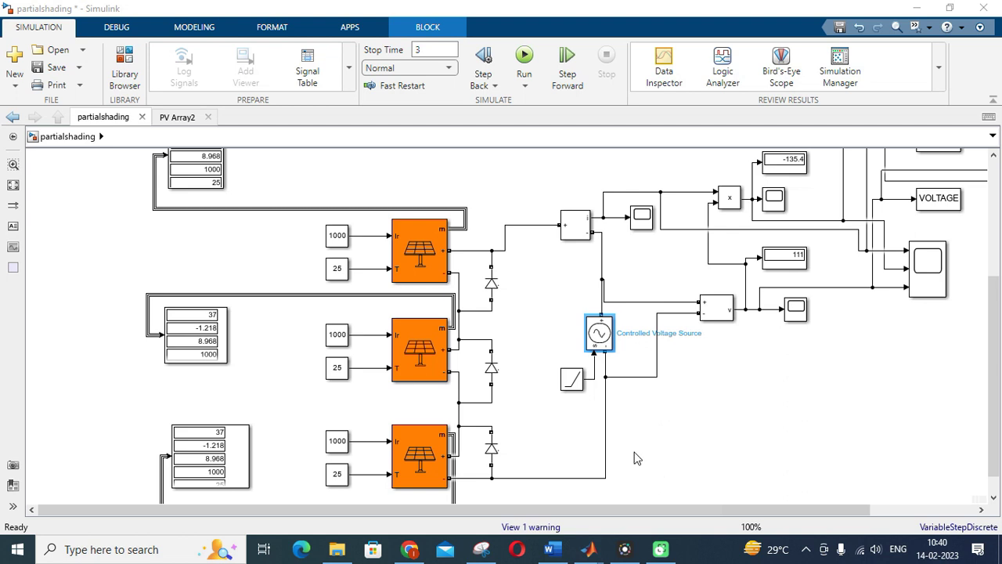
left_click(406, 269)
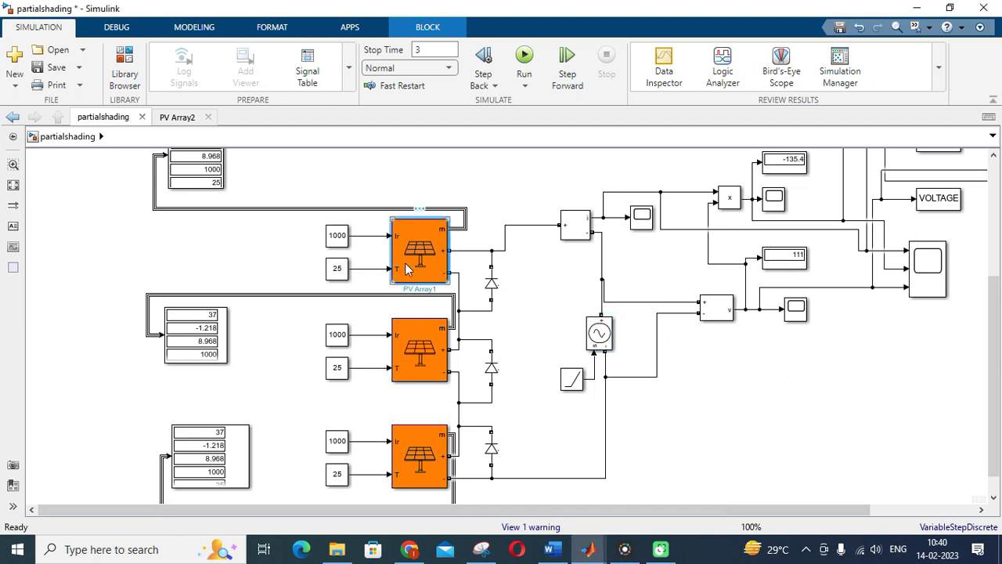
double_click(406, 268)
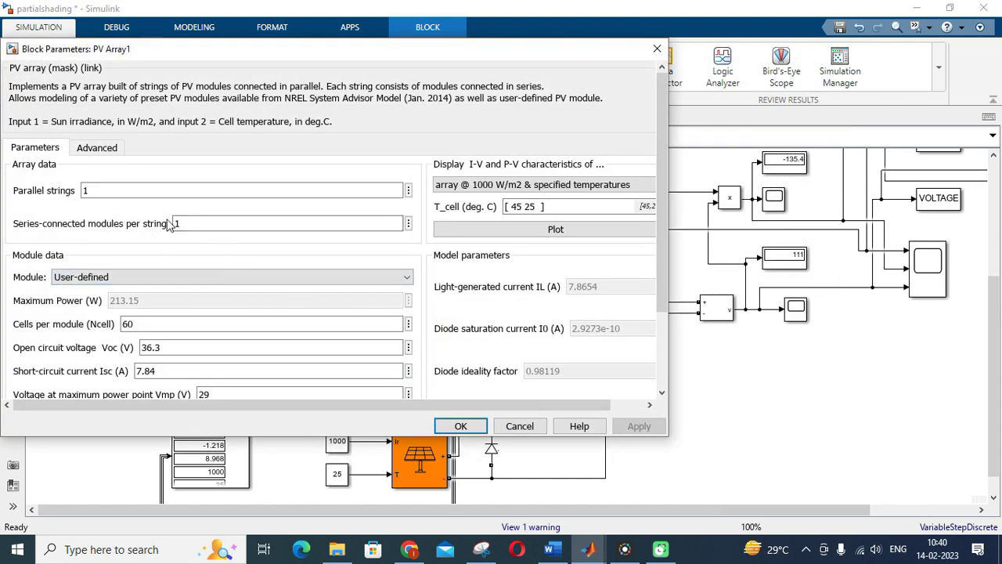
left_click(657, 49)
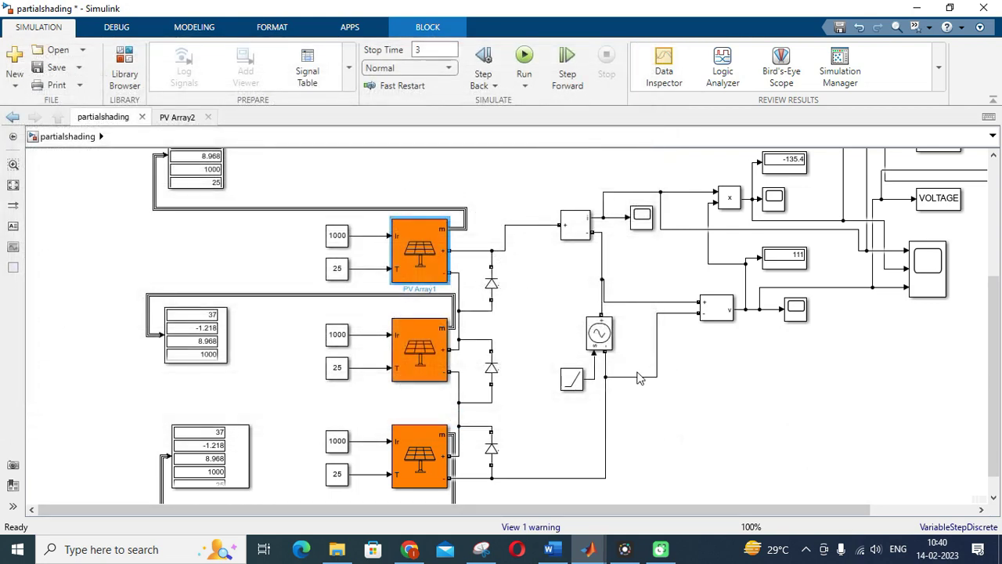
Review the parameters of the Controlled Voltage Source and the Ramp block that feeds it
scroll(638, 376, "left", 1)
left_click(612, 343)
double_click(614, 344)
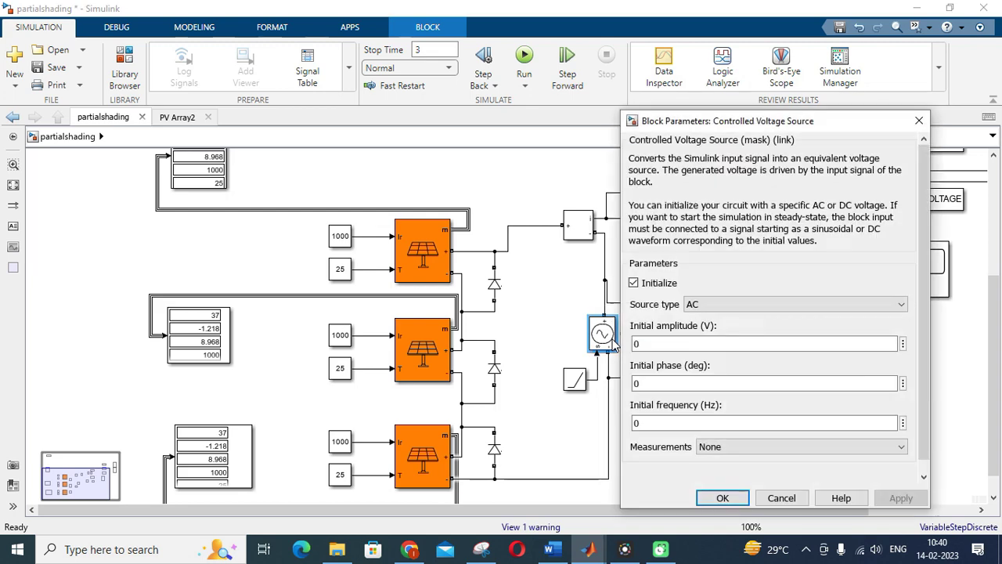
left_click(919, 123)
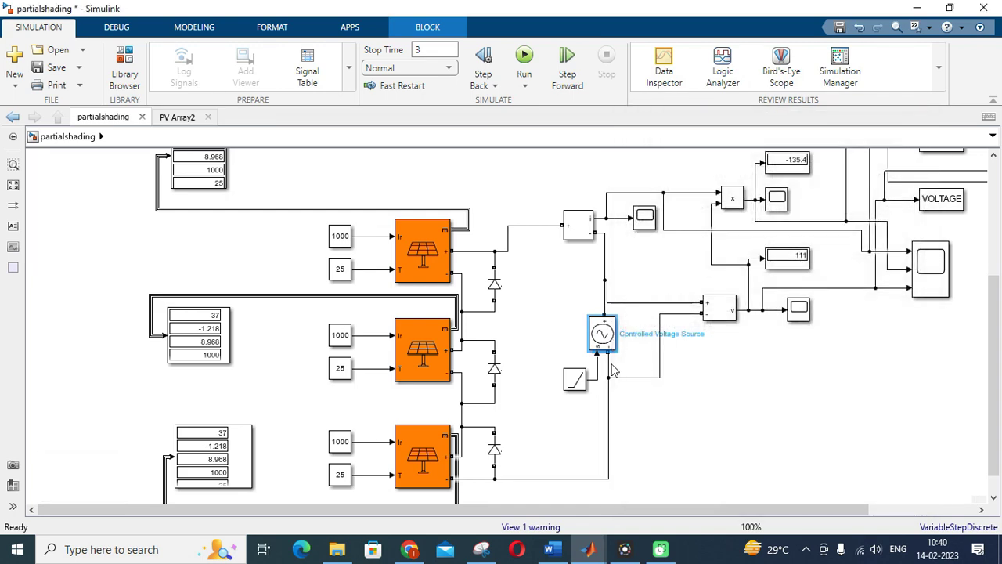
double_click(576, 382)
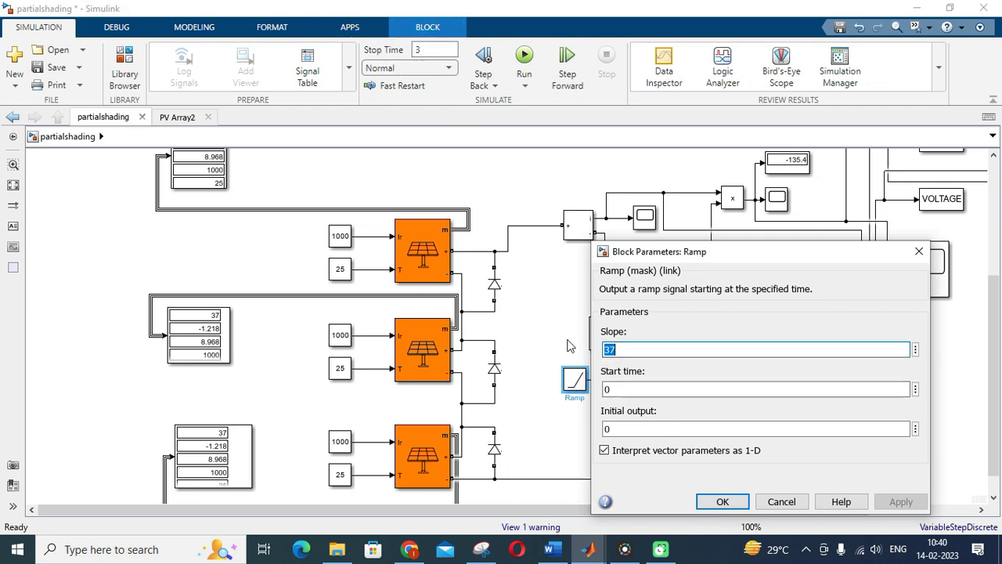
left_click(919, 253)
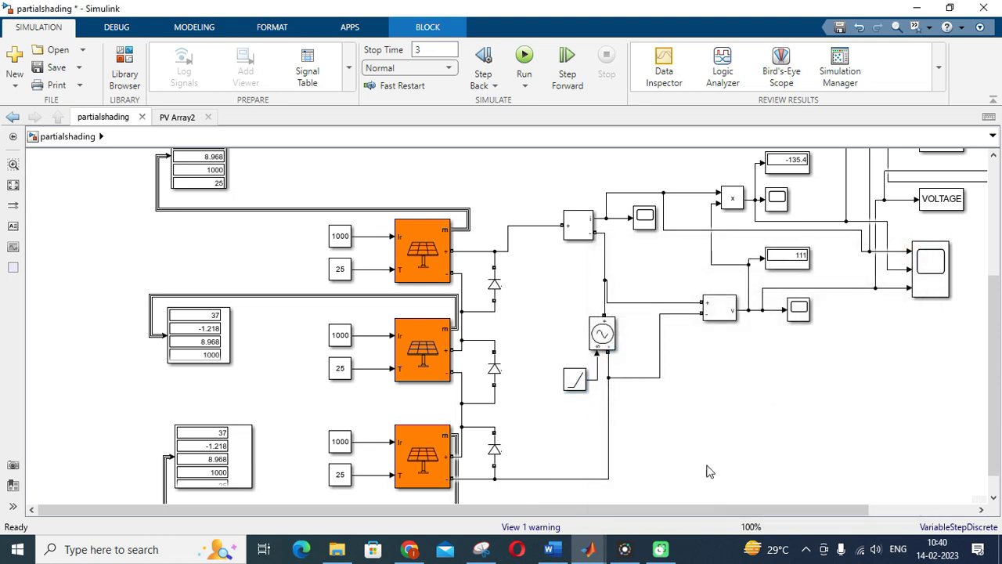
Check the open circuit voltage Voc in the PV Array1 block's parameters for comparison with the ramp slope
left_click(423, 263)
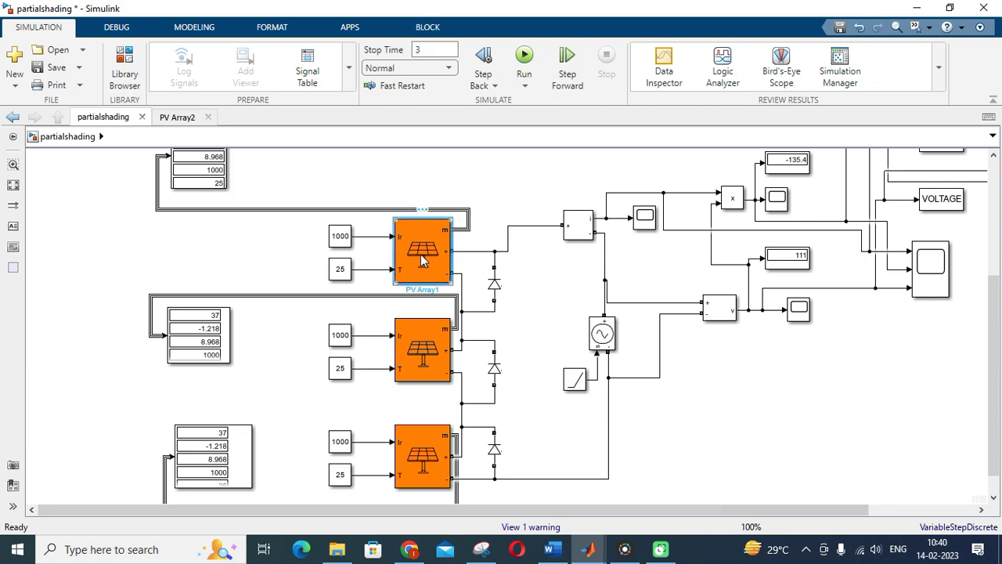
double_click(422, 261)
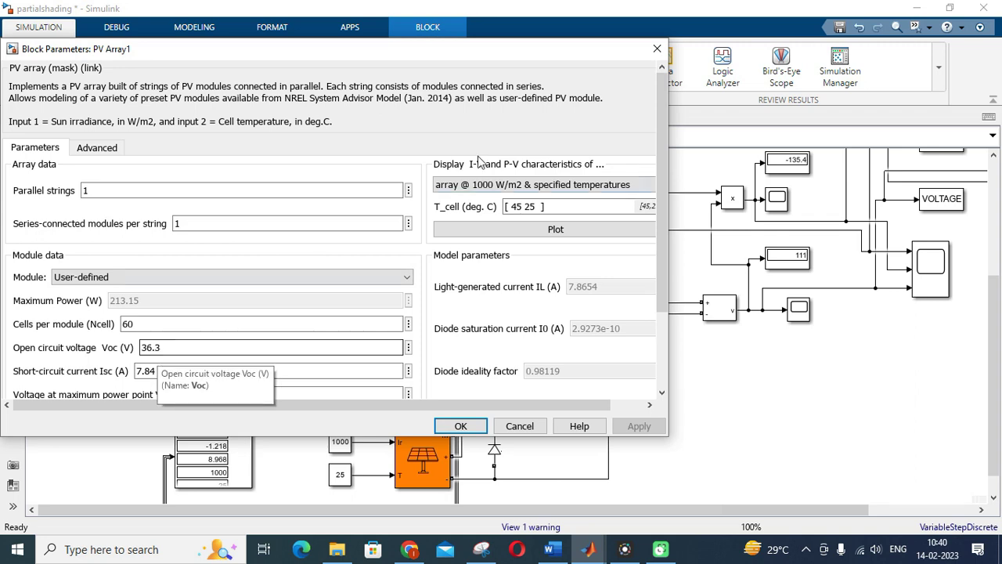
left_click(657, 48)
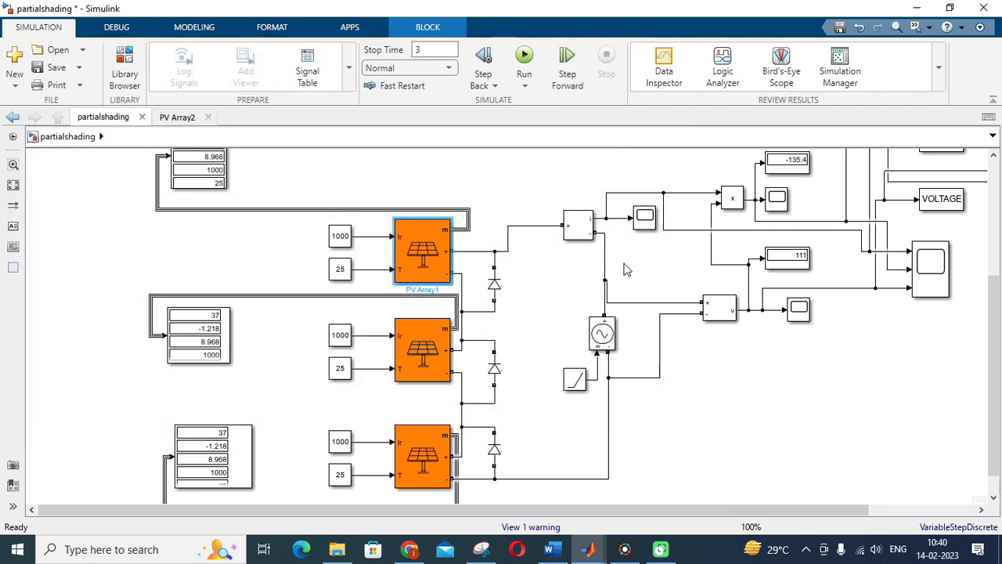
Examine the model's current and voltage measurements, power product, bypass diodes, workspace outputs and XY Graph connections
scroll(548, 373, "down", 1)
scroll(537, 376, "up", 3)
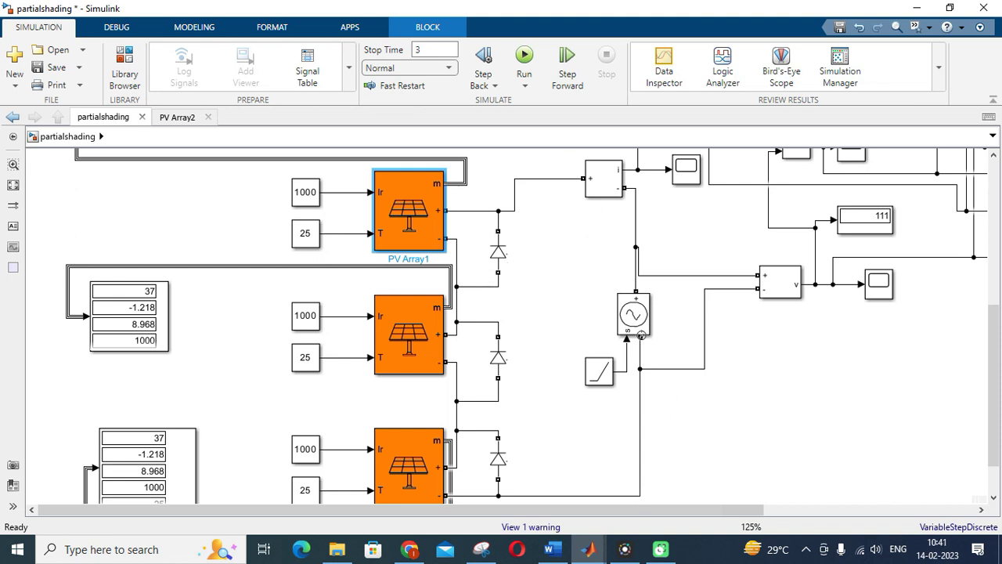
scroll(641, 335, "down", 2)
scroll(831, 313, "up", 1)
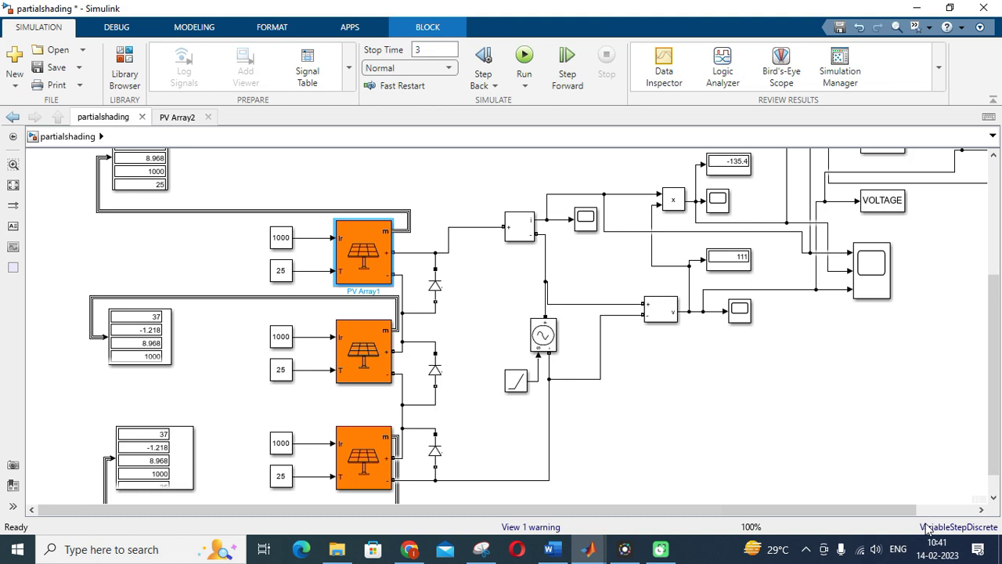
scroll(658, 363, "up", 2)
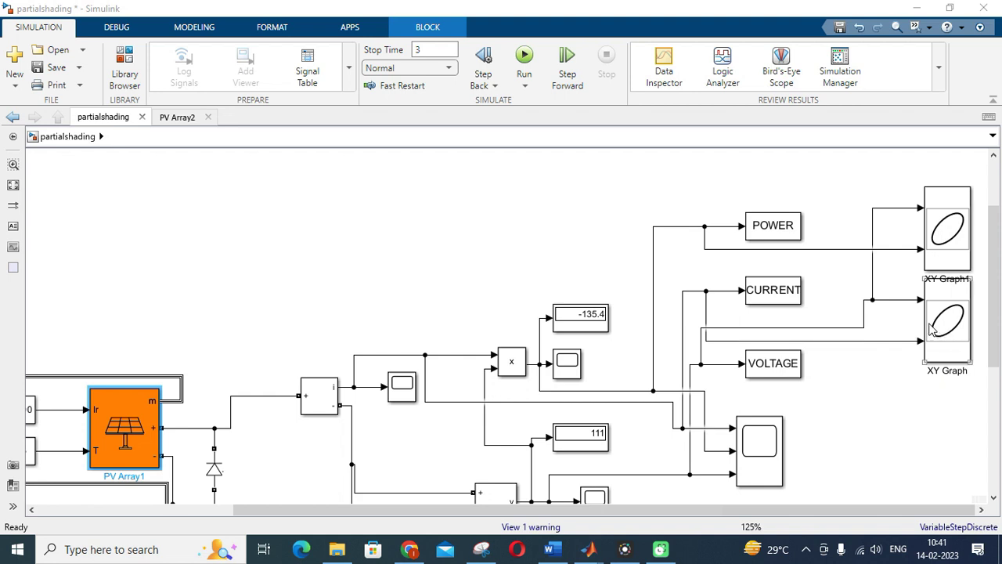
scroll(795, 329, "down", 3)
scroll(642, 425, "up", 2)
scroll(538, 485, "down", 4)
scroll(538, 483, "up", 3)
scroll(538, 474, "down", 1)
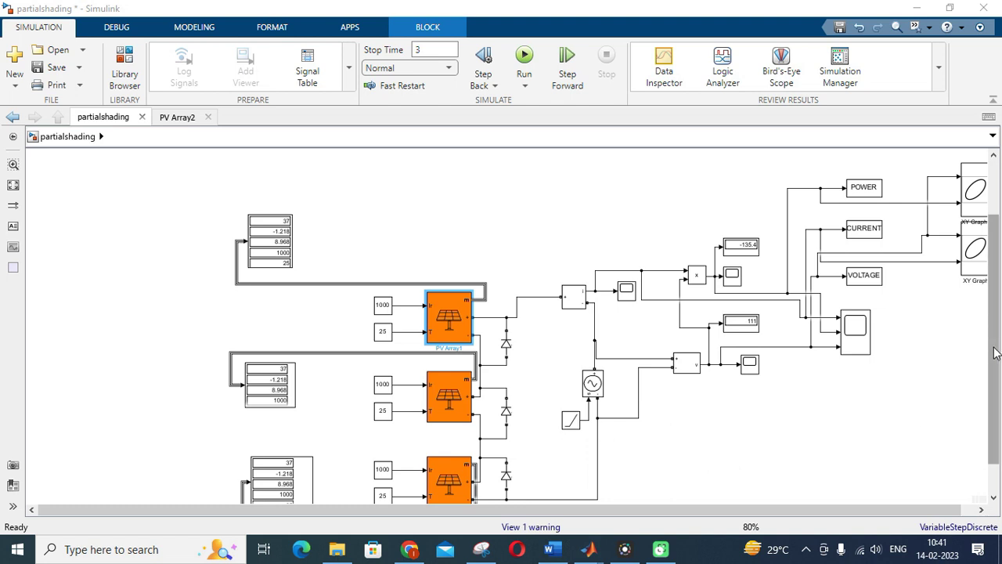
left_click_drag(997, 354, 996, 380)
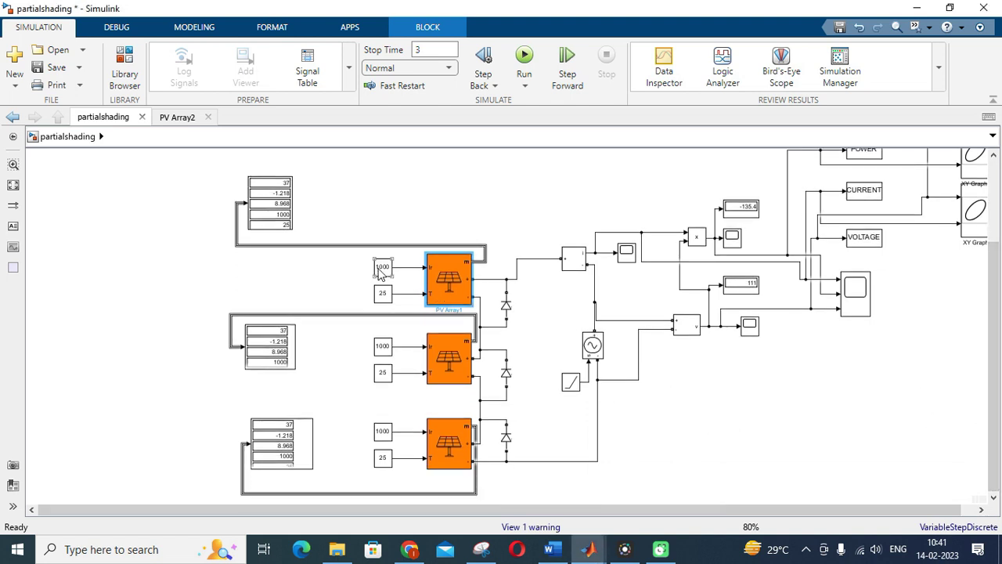
left_click_drag(452, 509, 467, 510)
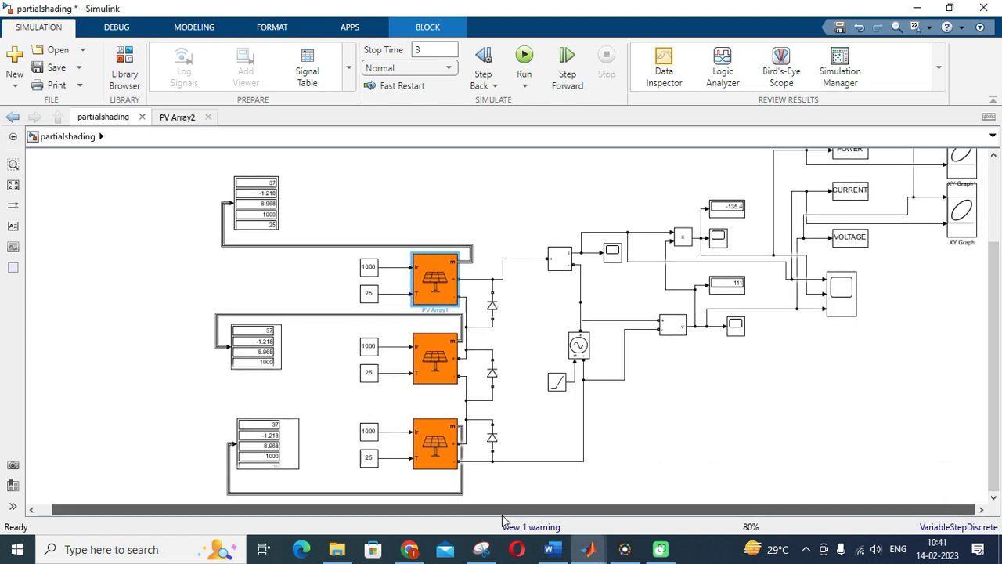
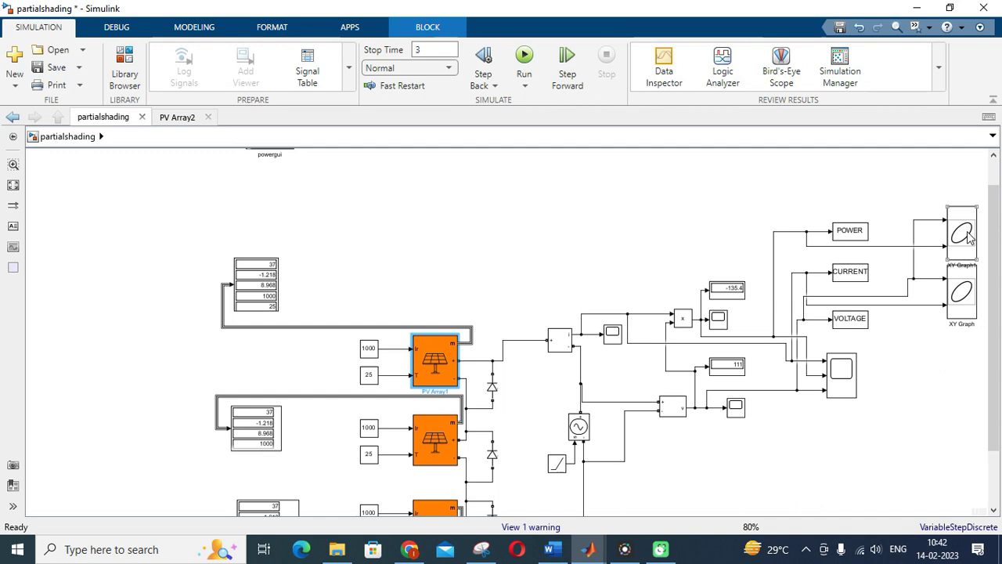
View the power-voltage curve in XY Graph1 and the current-voltage curve in XY Graph, returning to the partialshading model
double_click(969, 238)
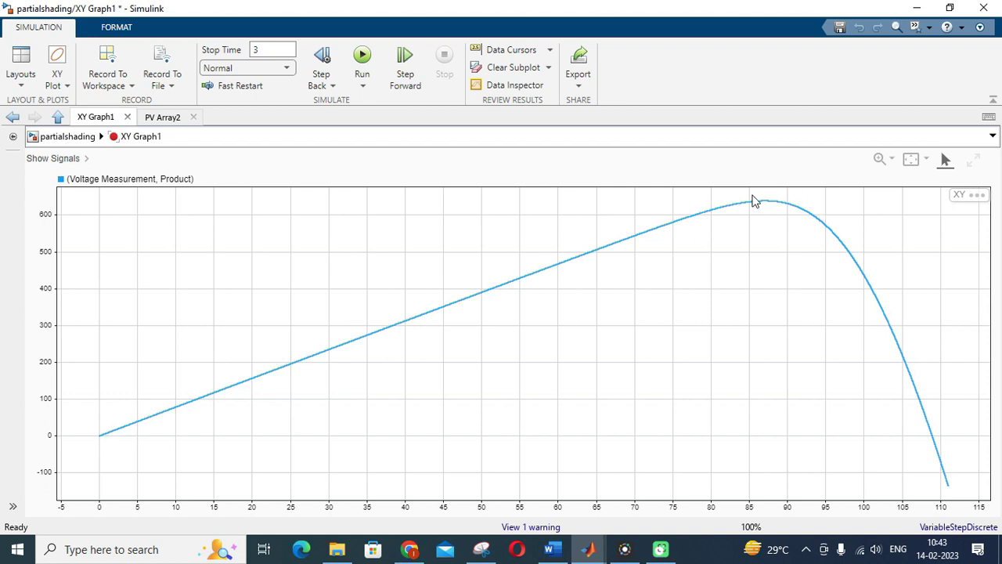
left_click(59, 137)
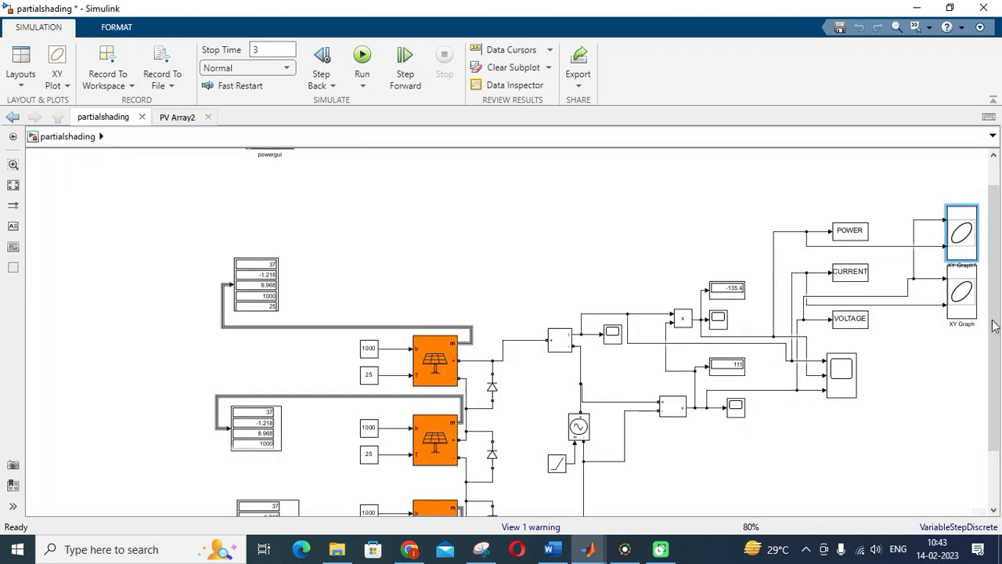
double_click(963, 290)
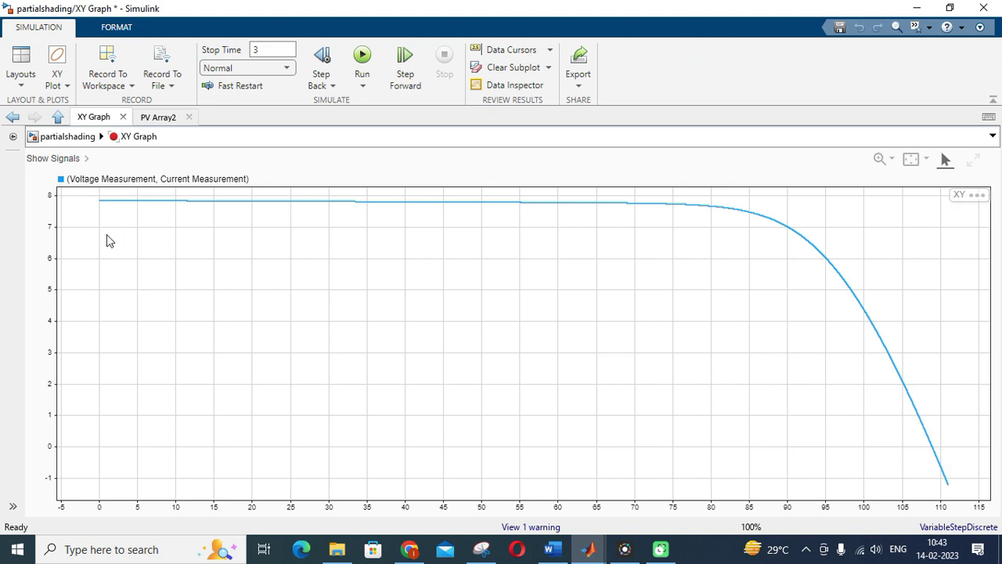
left_click(45, 140)
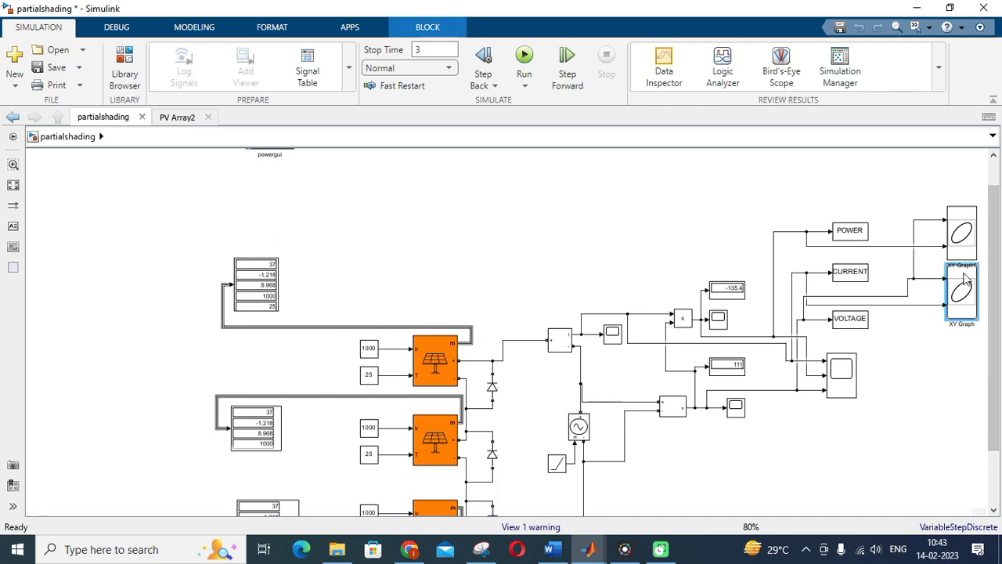
Export the XY Graph1 power-voltage plot as a snapshot to a MATLAB figure and maximize the figure window
left_click(966, 243)
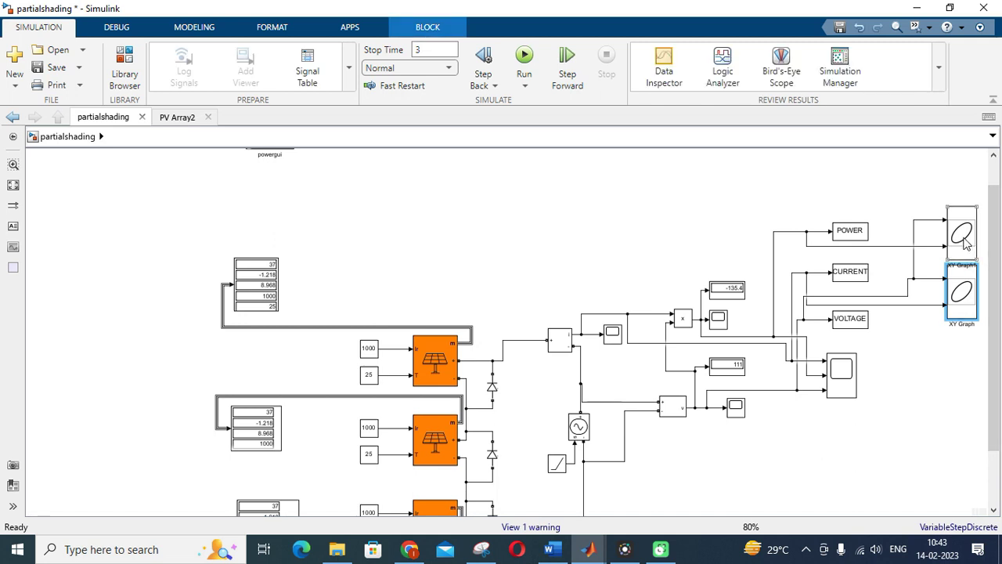
double_click(965, 242)
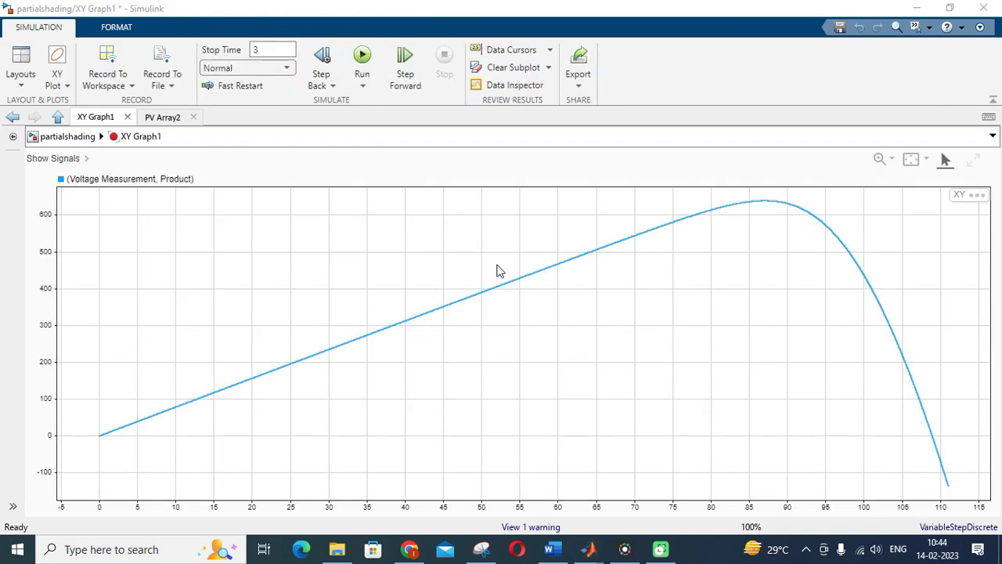
right_click(449, 231)
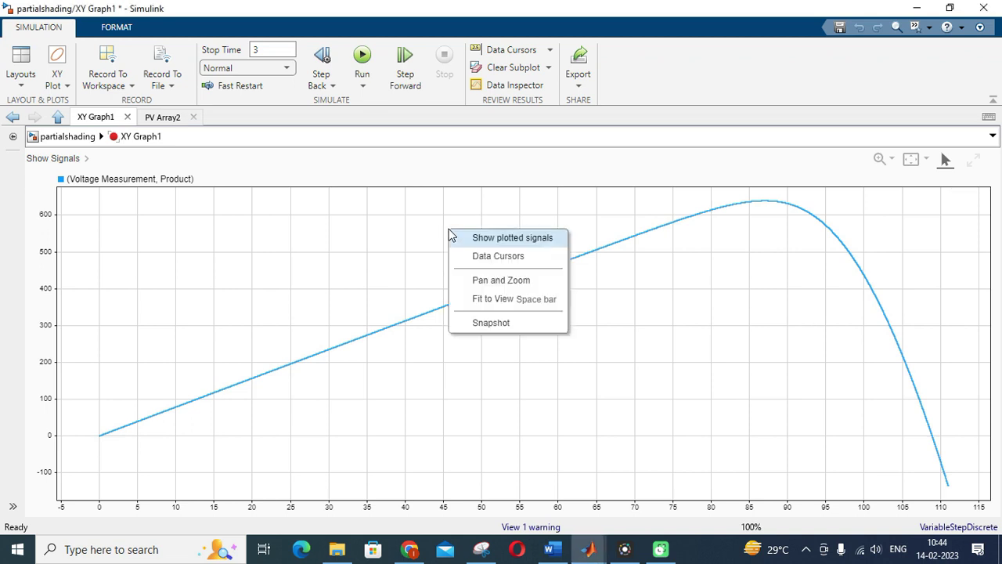
mouse_move(534, 329)
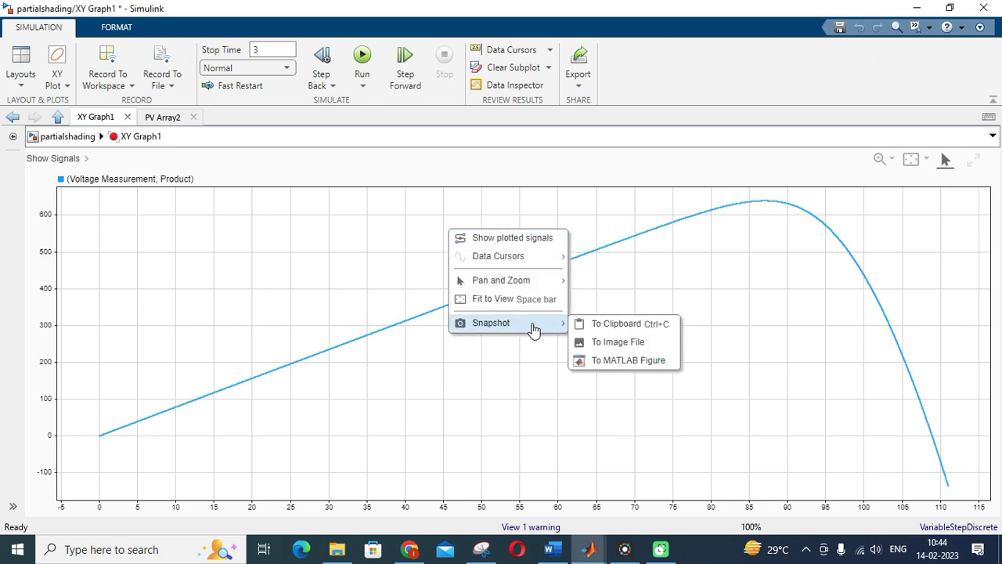
left_click(631, 365)
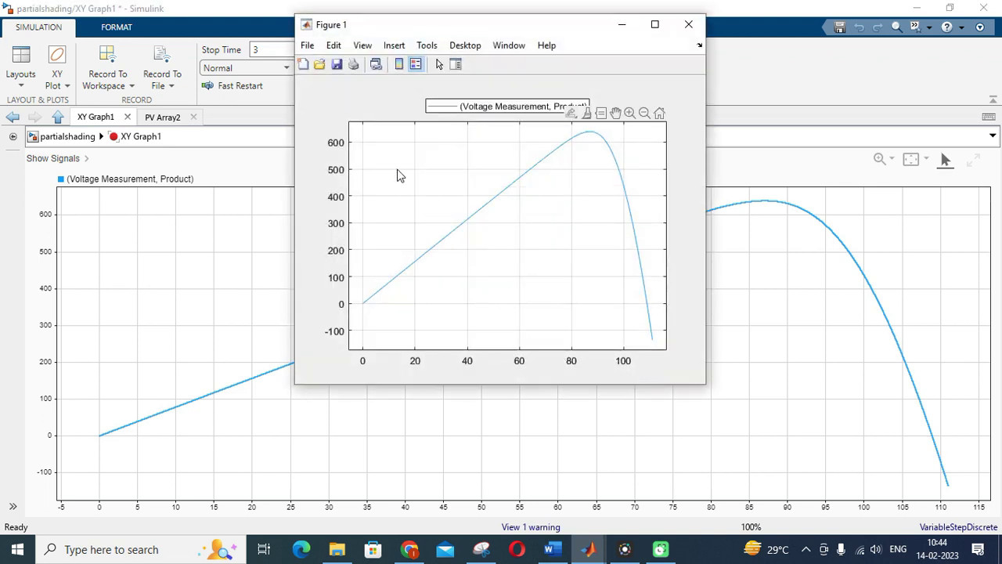
left_click(655, 26)
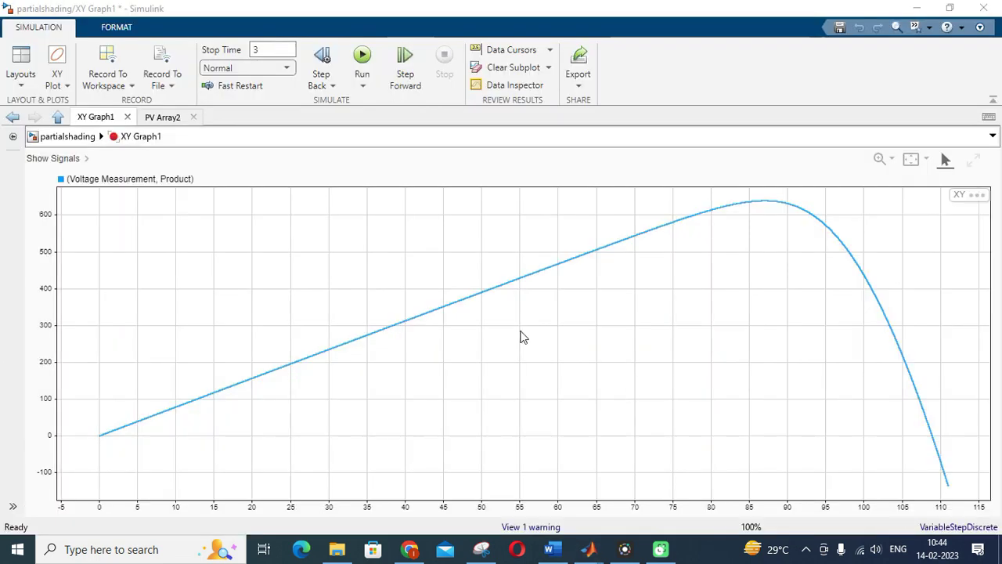
right_click(436, 293)
mouse_move(509, 388)
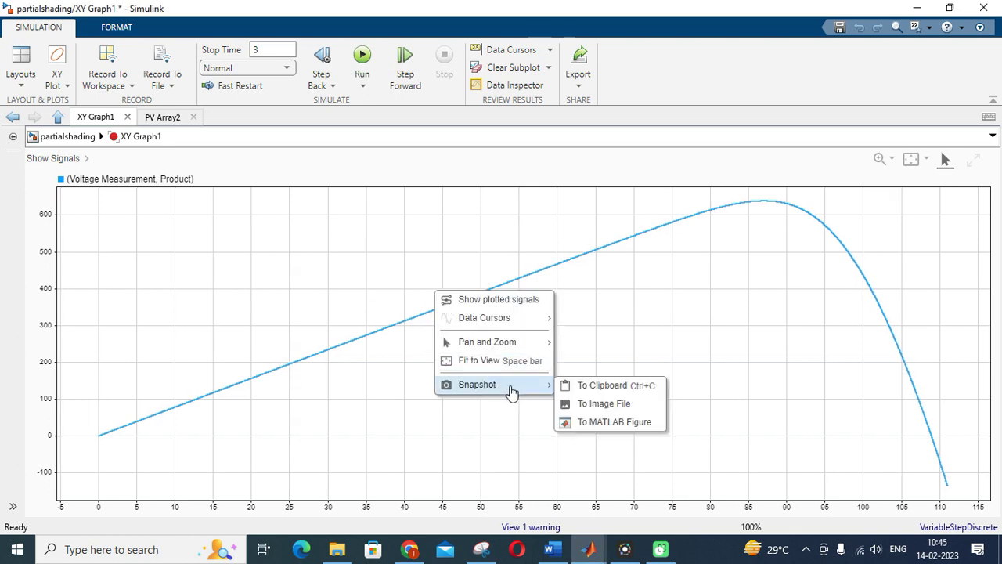
left_click(629, 432)
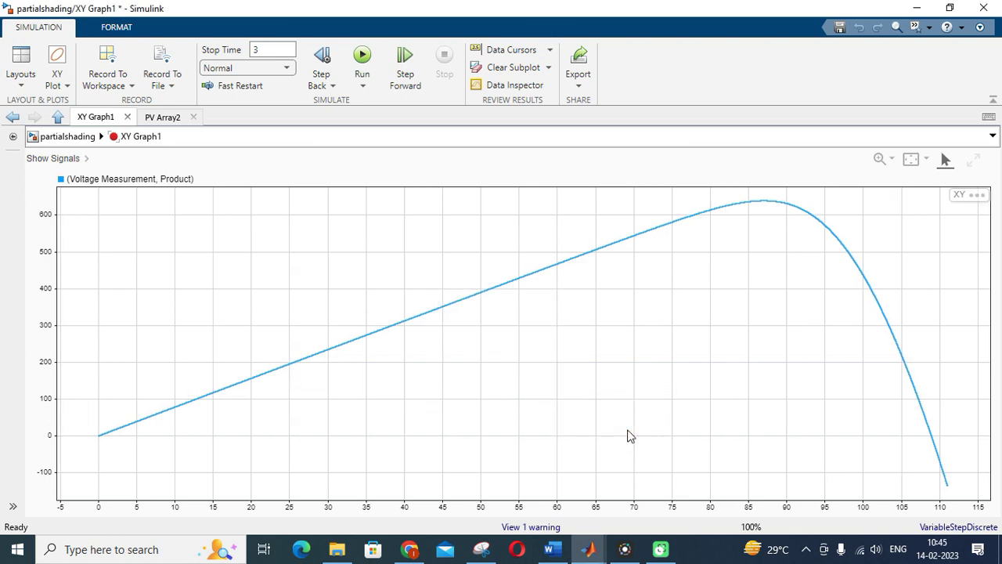
left_click(659, 24)
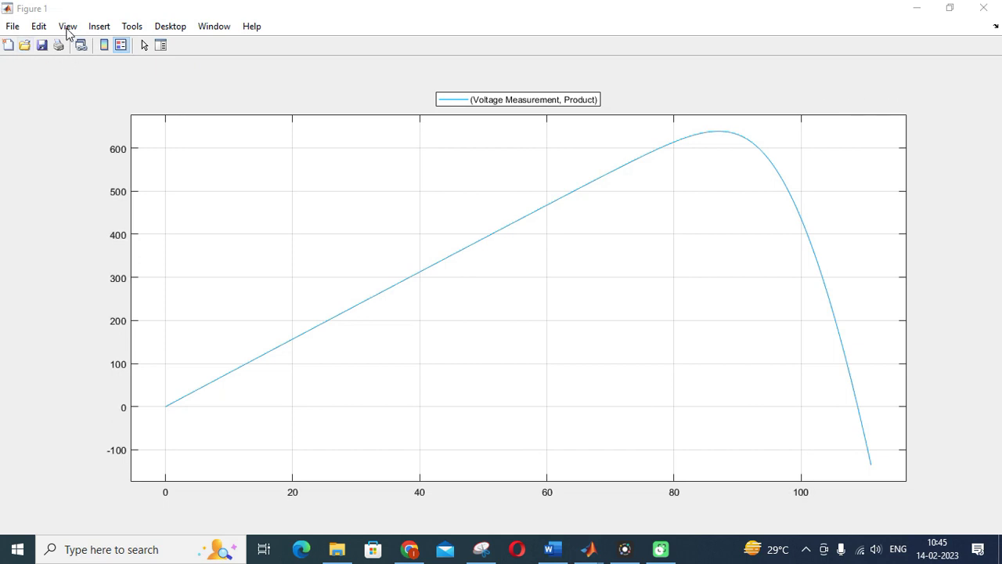
Open the Property Editor for the power-voltage figure and set the axes' X limits to 0 and 120
left_click(68, 29)
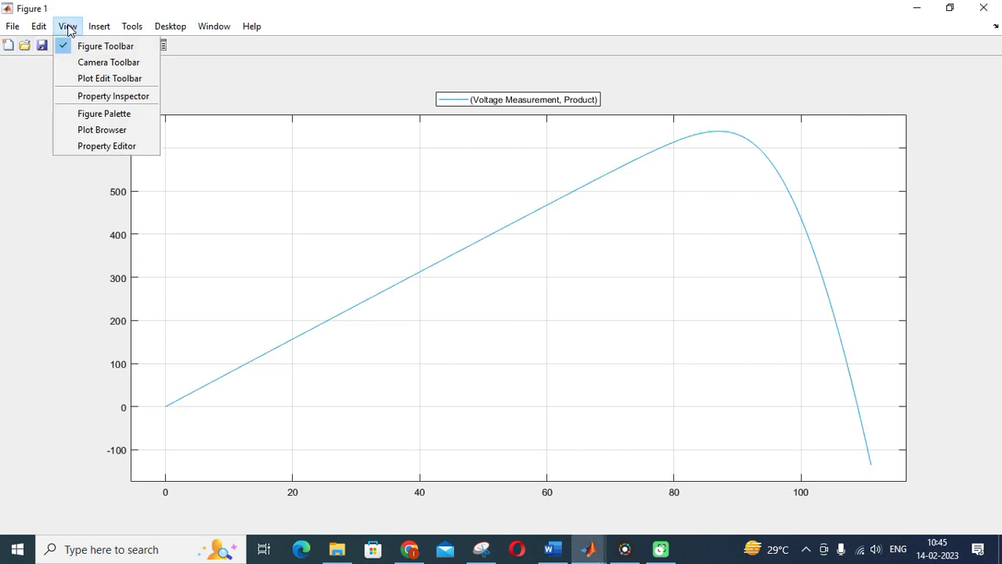
left_click(121, 147)
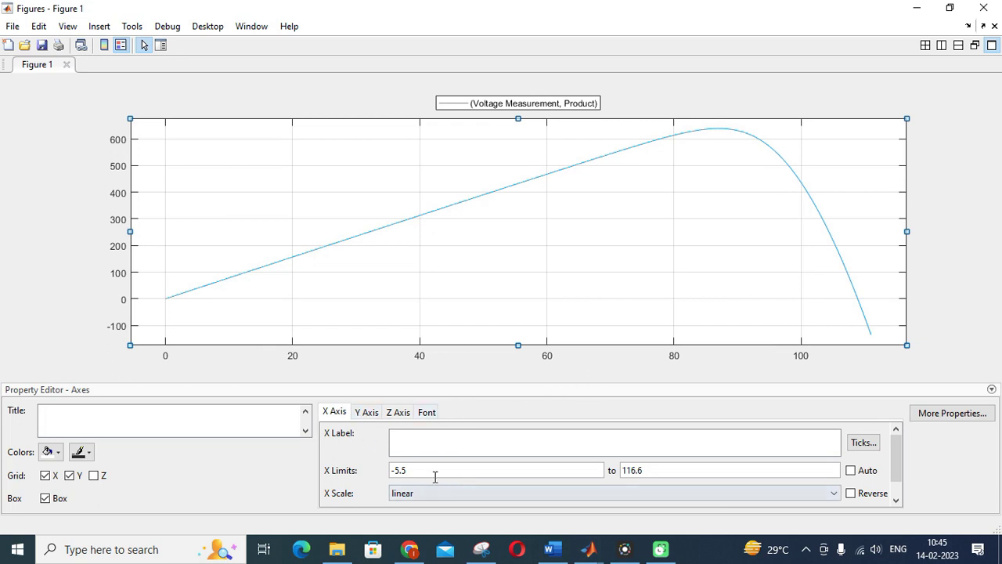
left_click(417, 469)
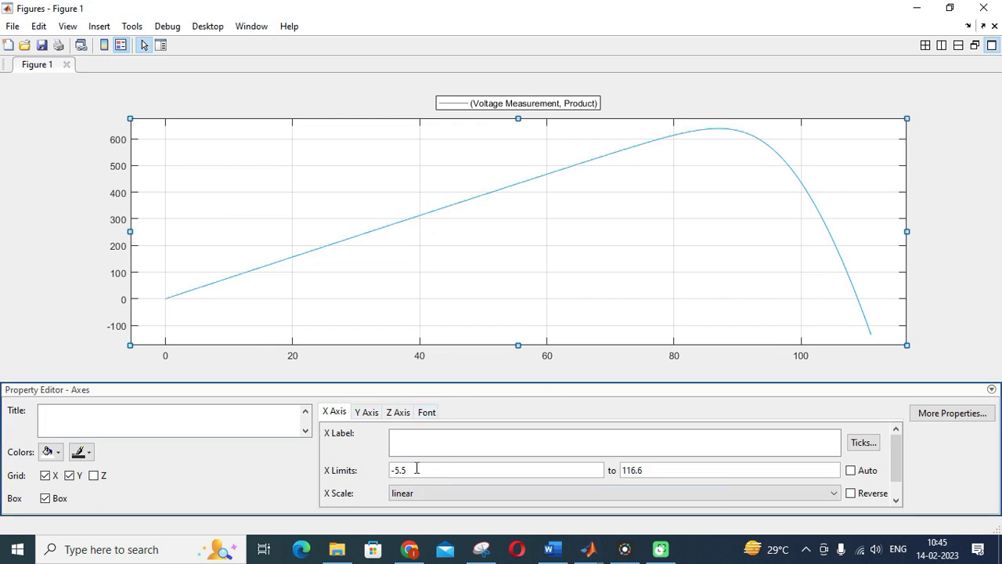
key("BackSpace")
key("BackSpace")
type("0")
key("Tab")
type("1")
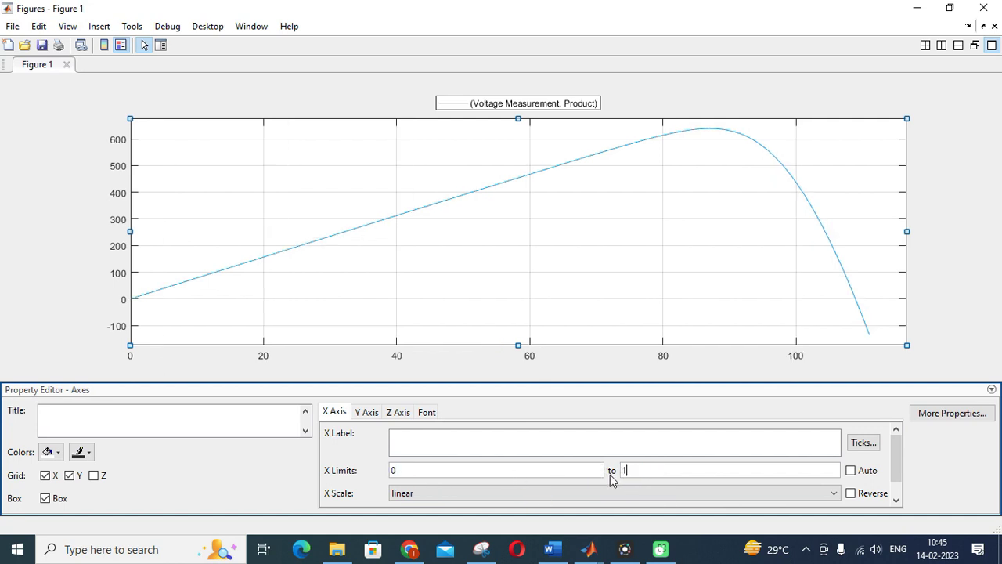
type("20")
key("Return")
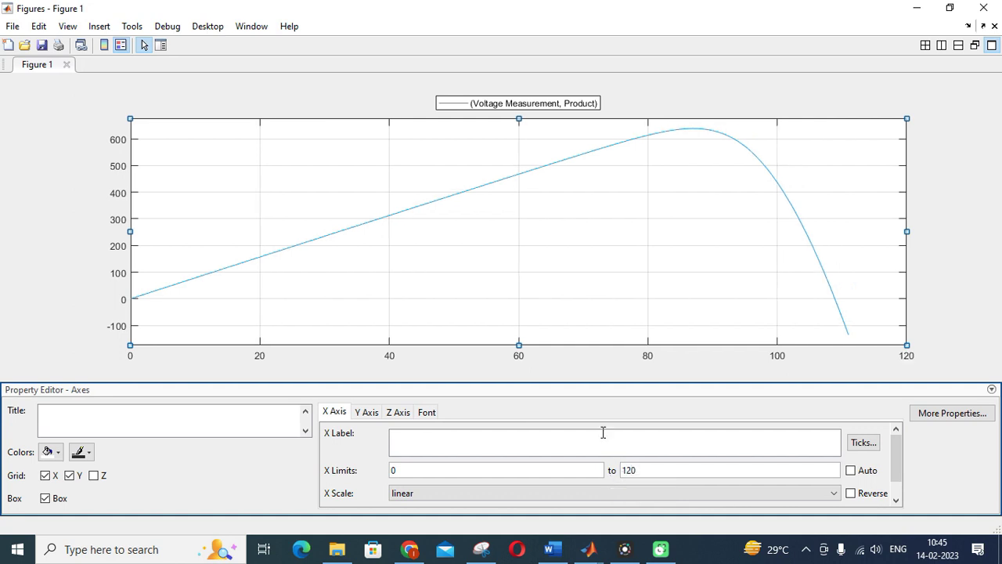
Set the power-voltage figure's Y limits to 0 and 700
left_click(366, 413)
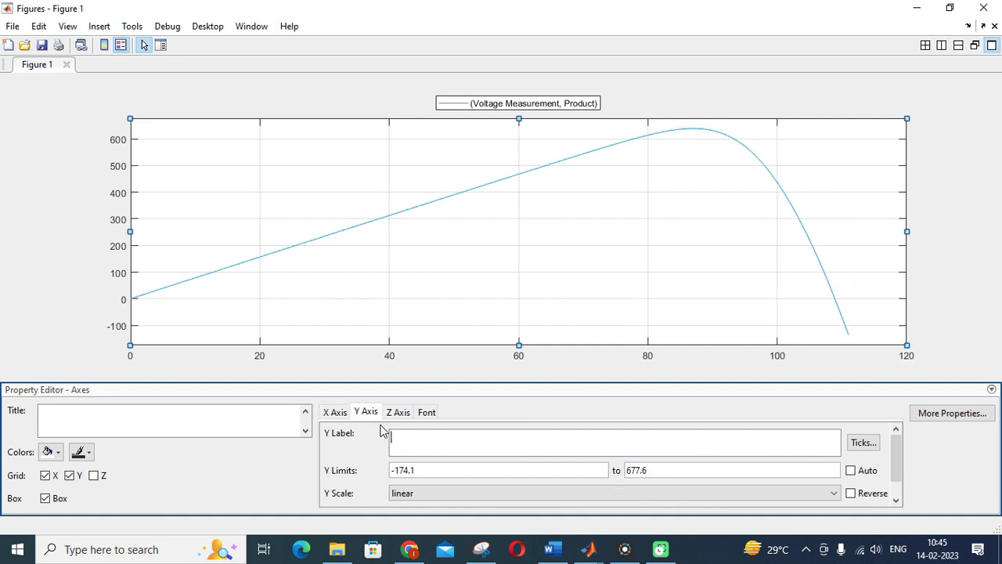
left_click(424, 469)
left_click_drag(439, 467, 380, 470)
type("0")
left_click_drag(664, 470, 627, 472)
left_click(651, 474)
type("7")
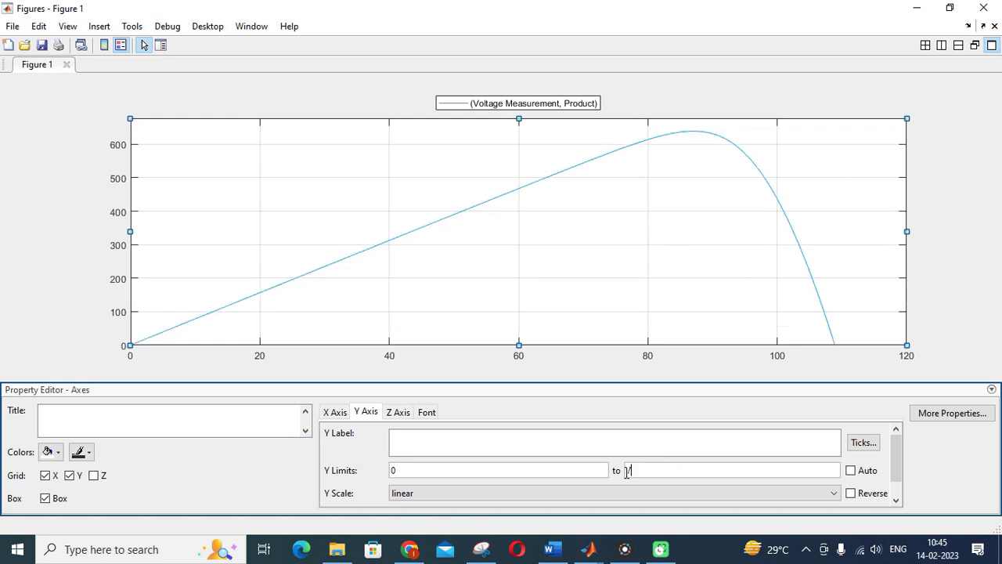
type("00")
key("Return")
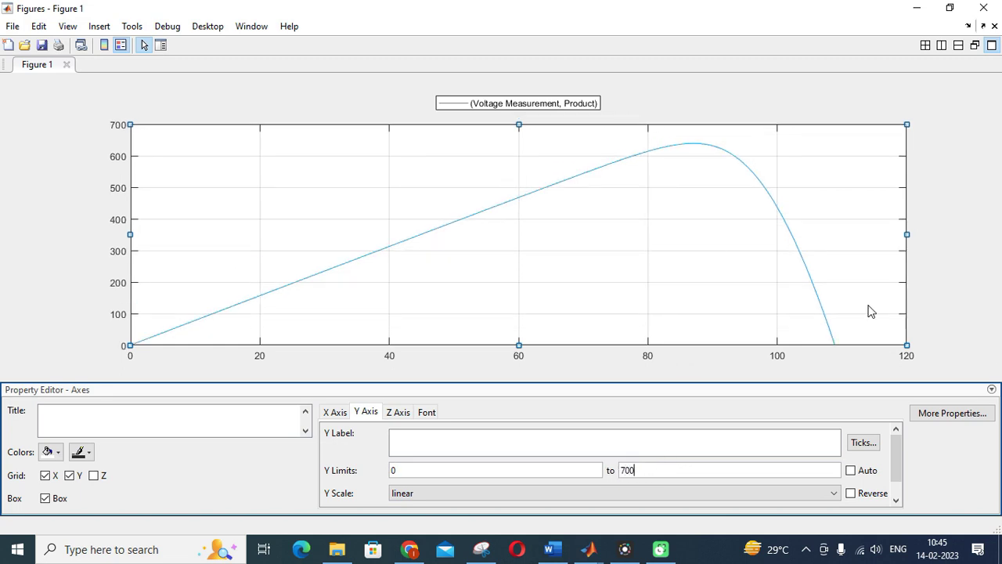
left_click_drag(907, 345, 377, 253)
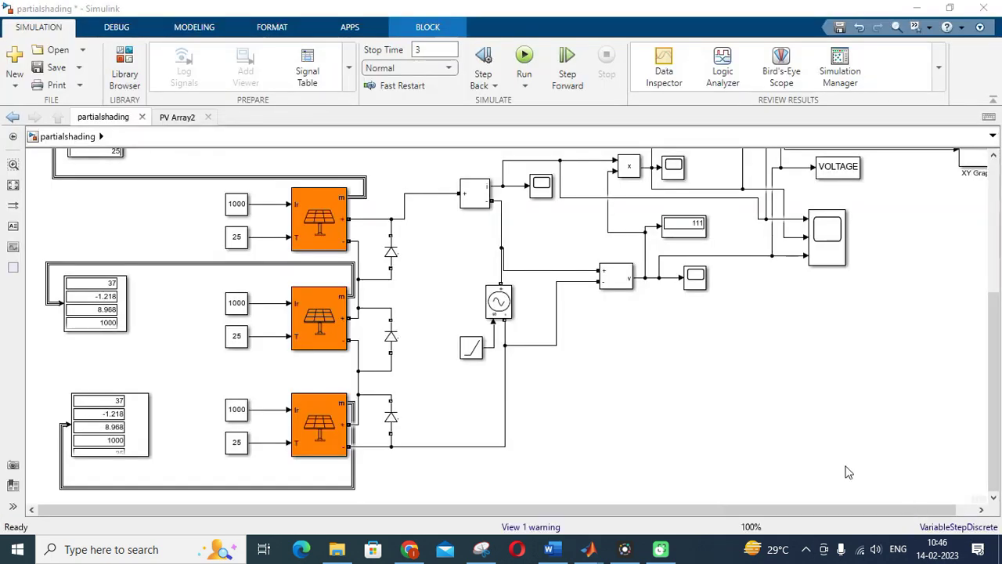
Enter 800 for the upper PV array's irradiance constant and 500 for the middle array's, without applying them
left_click(239, 205)
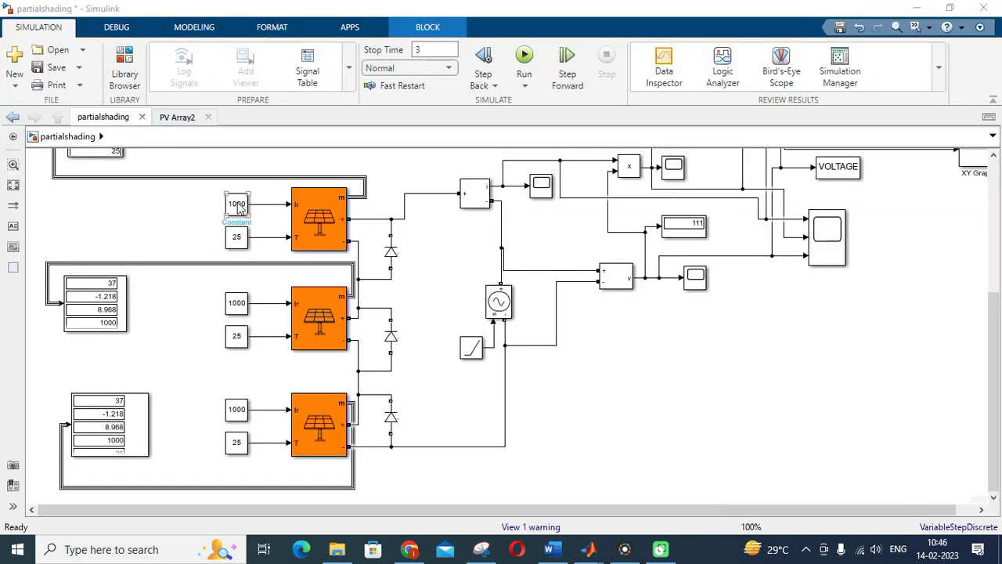
double_click(238, 204)
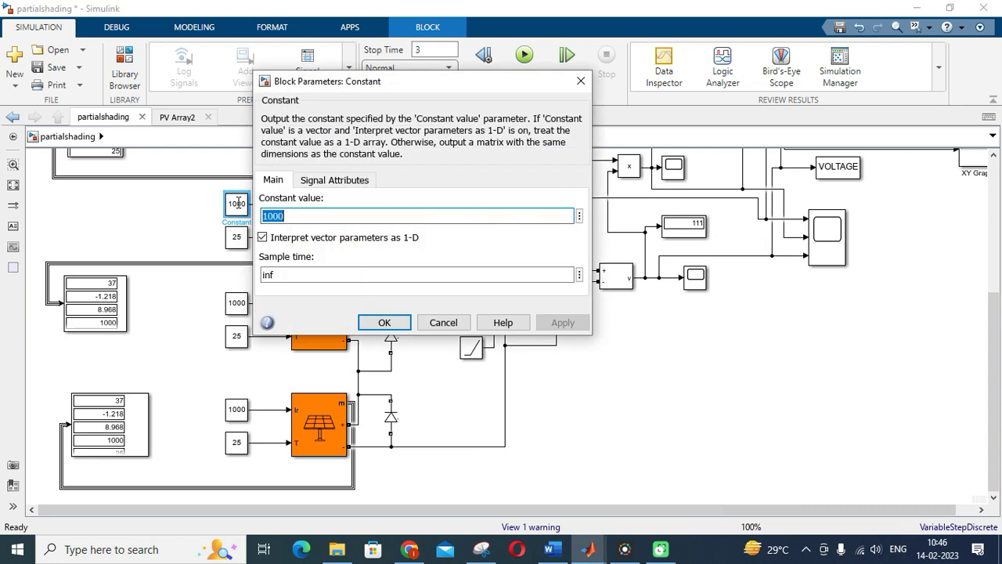
type("800")
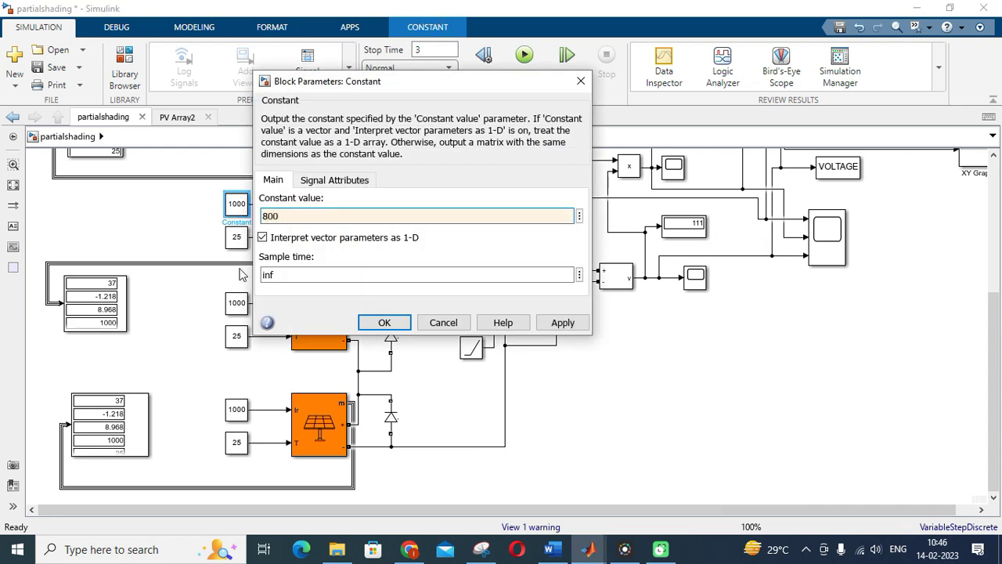
key("Escape")
left_click(238, 305)
double_click(238, 306)
type("500")
key("Escape")
Set the irradiance constant of the lowest PV array to 300
left_click(235, 408)
double_click(235, 409)
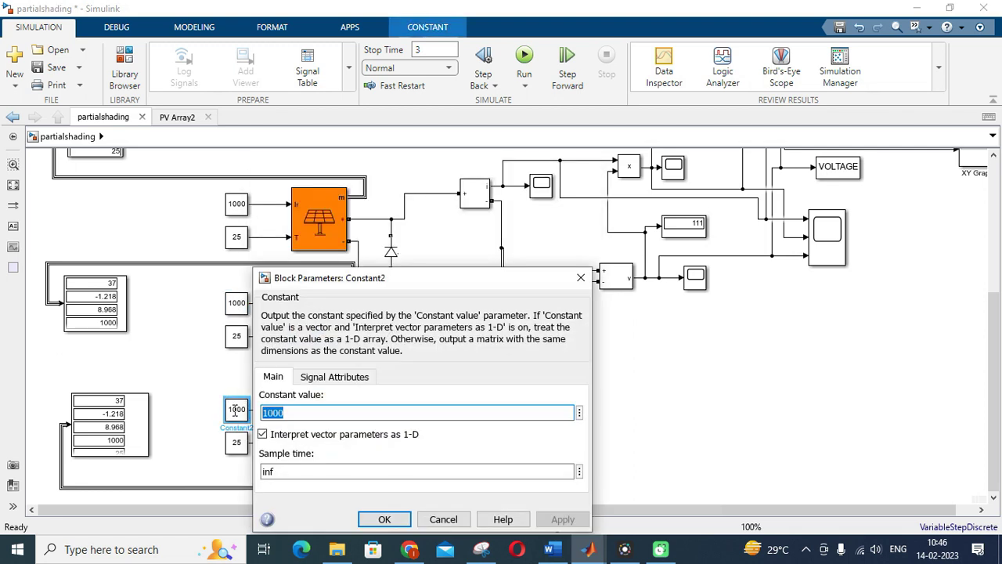
type("30")
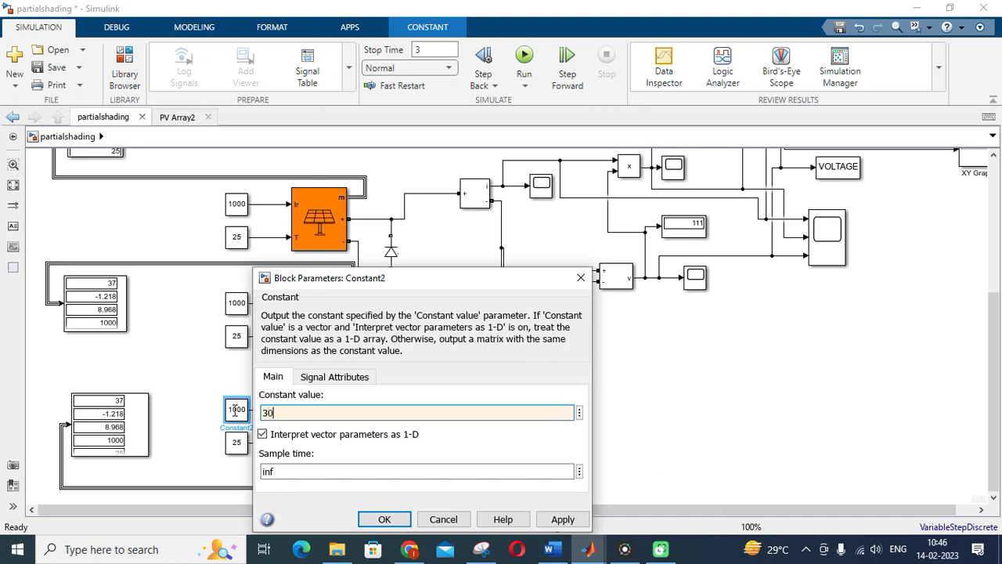
type("0")
left_click(562, 519)
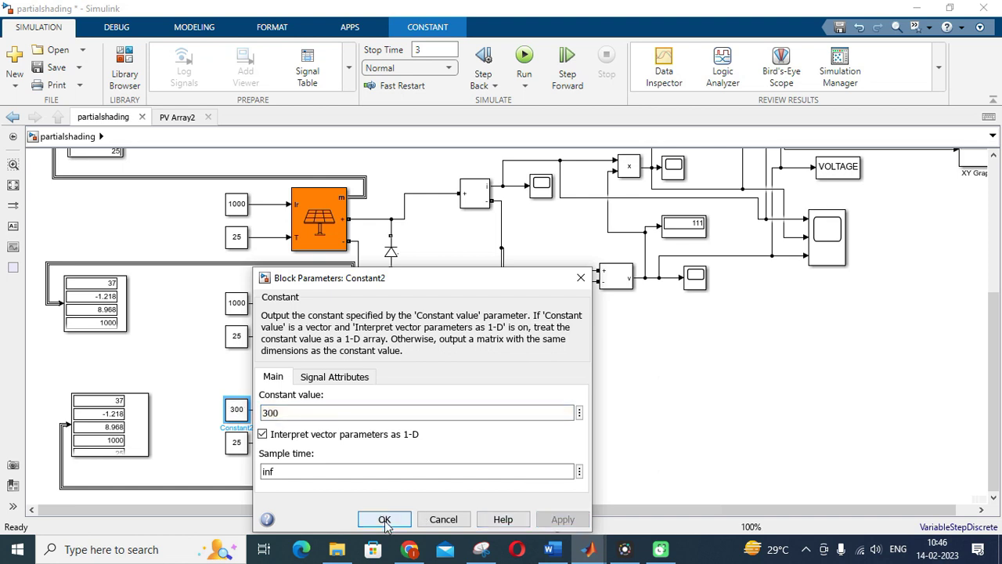
left_click(384, 519)
Apply irradiance constants of 500 for the middle PV array and 800 for the upper PV array
double_click(236, 306)
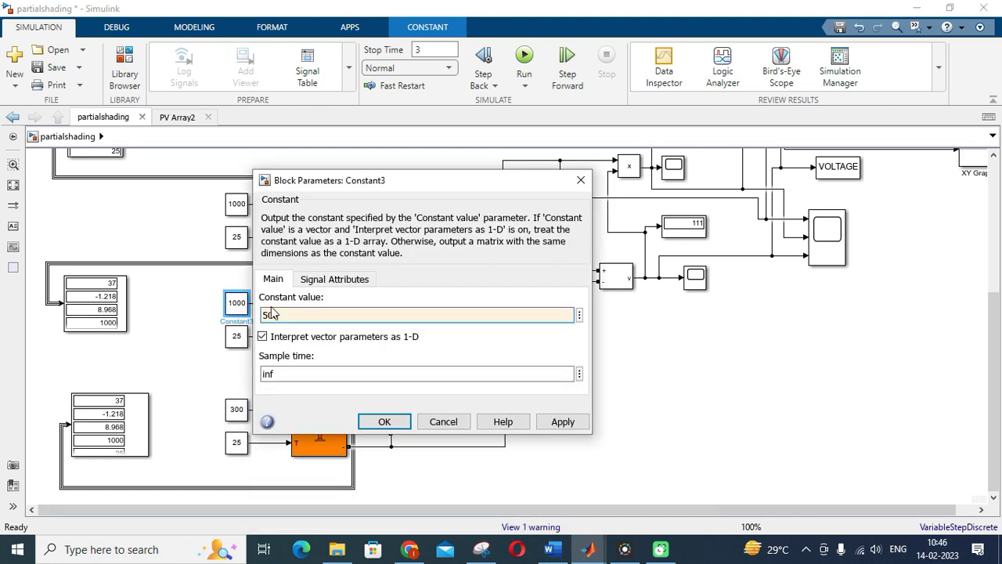
left_click(562, 421)
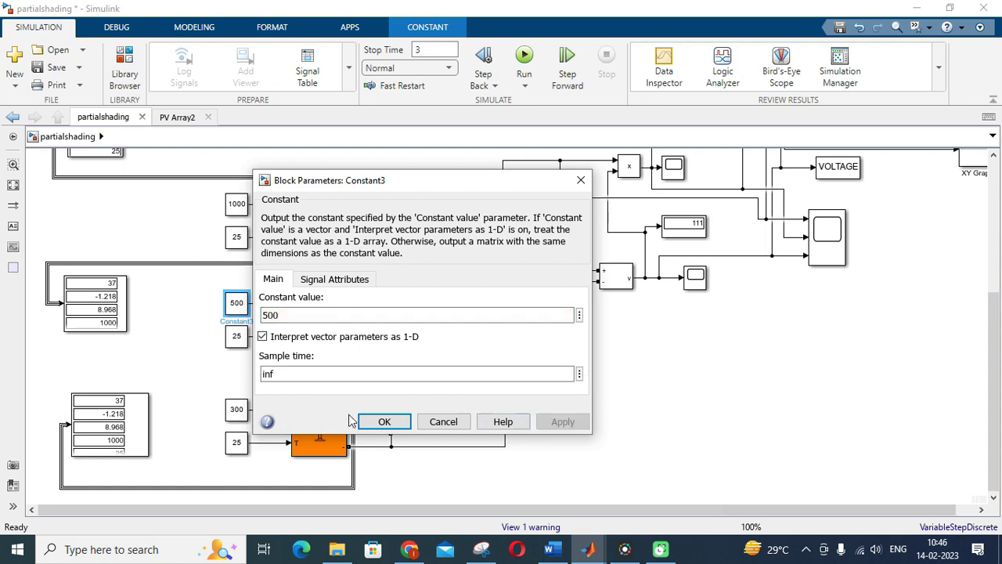
left_click(381, 422)
double_click(237, 204)
type("800")
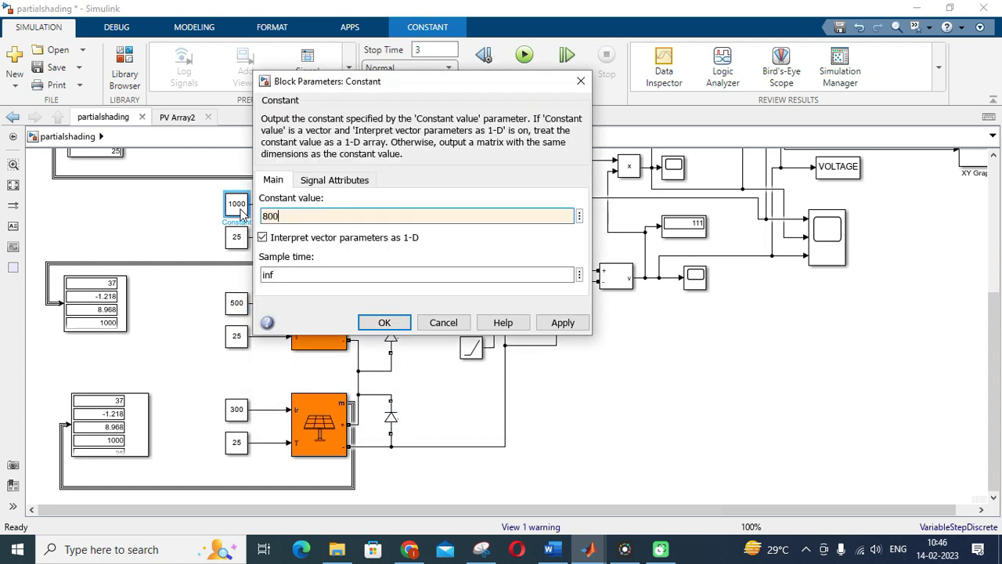
left_click(564, 322)
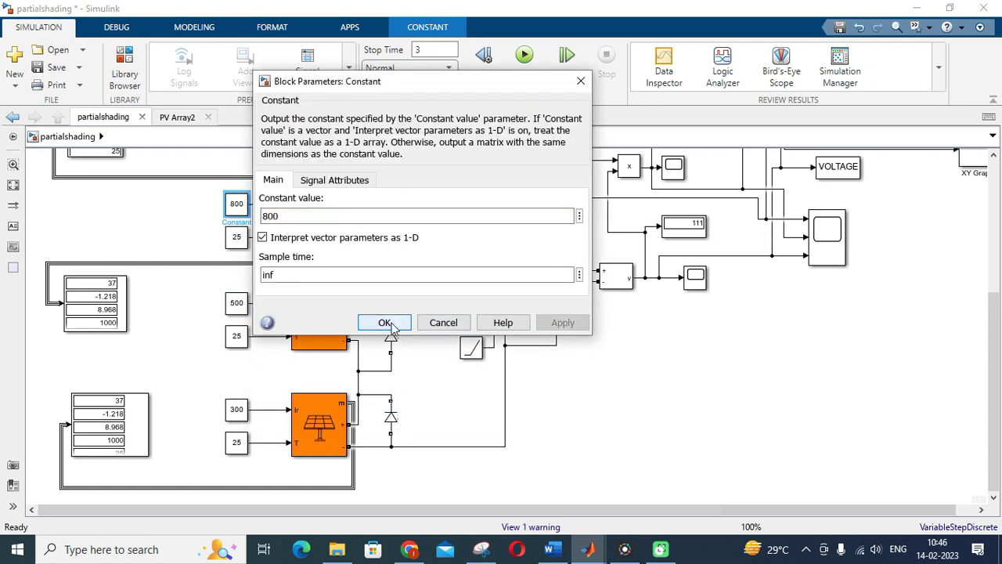
left_click(385, 322)
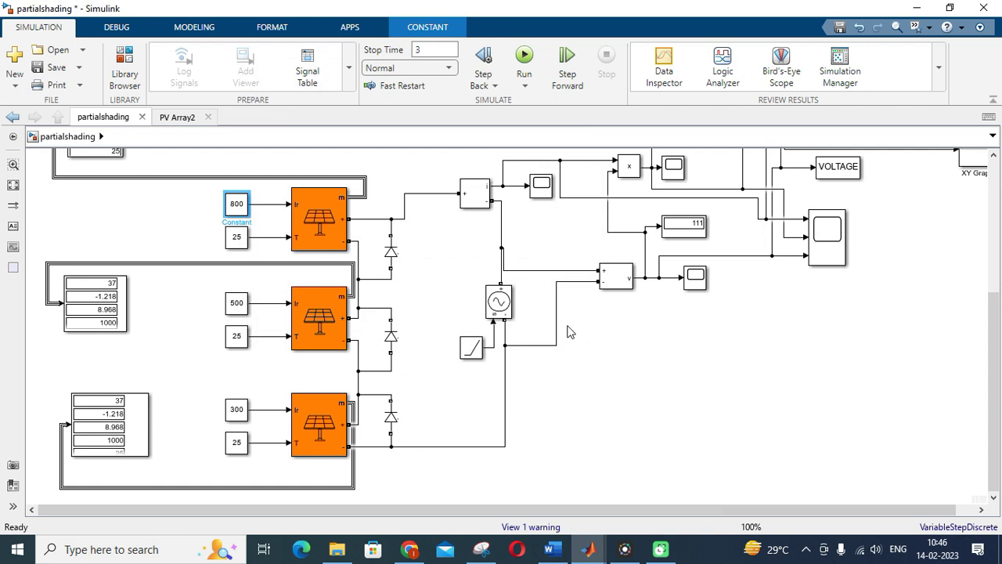
Run the partial-shading simulation and open XY Graph to view the current-voltage curve
left_click(530, 60)
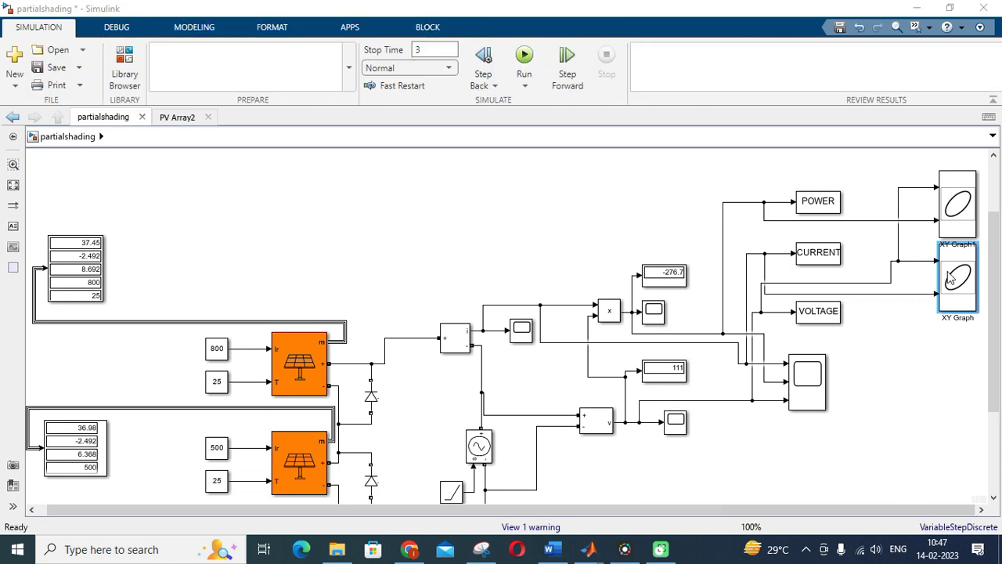
left_click(958, 218)
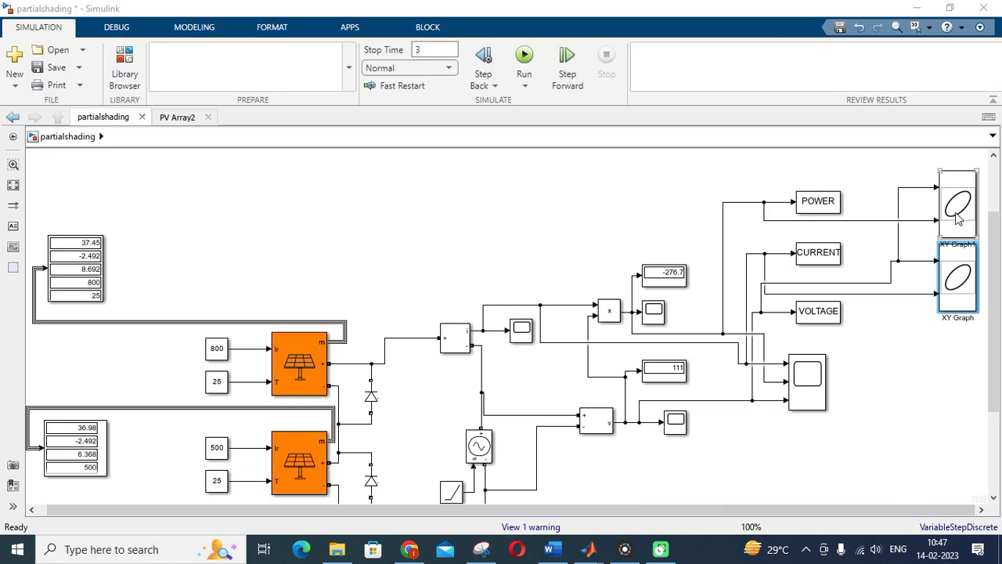
double_click(967, 282)
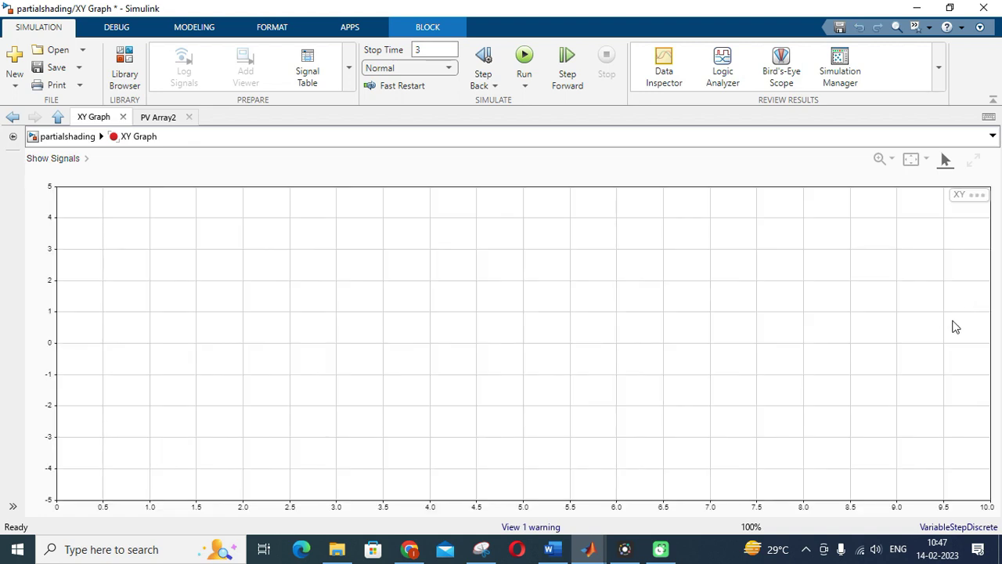
left_click(210, 260)
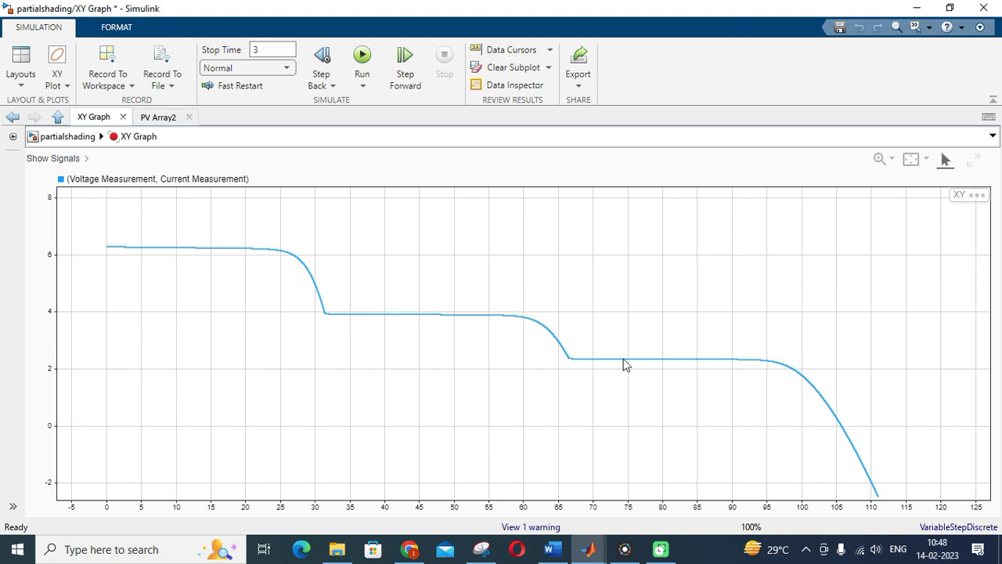
View the power-voltage curve under partial shading in XY Graph1 and return to the partialshading model
left_click(43, 138)
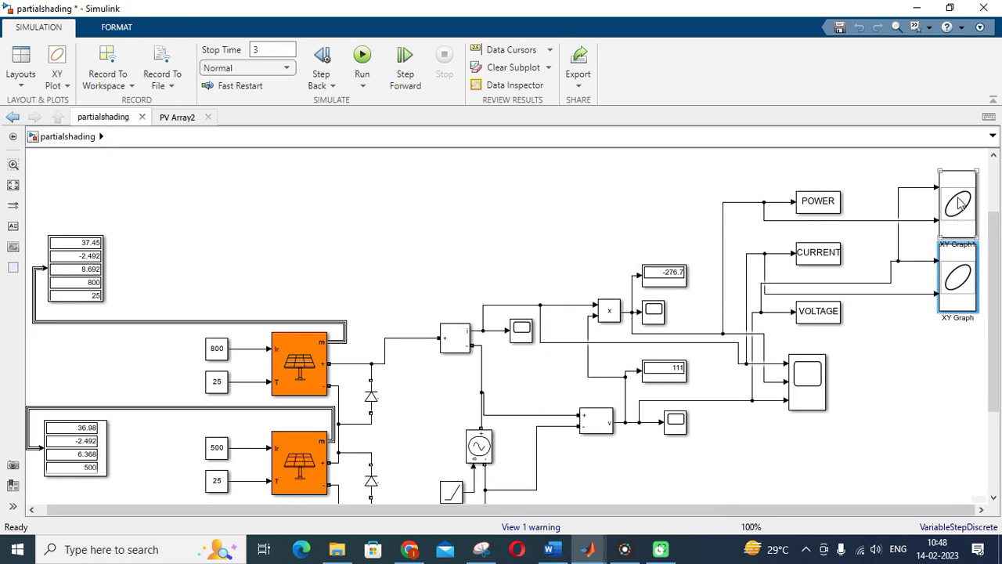
double_click(960, 202)
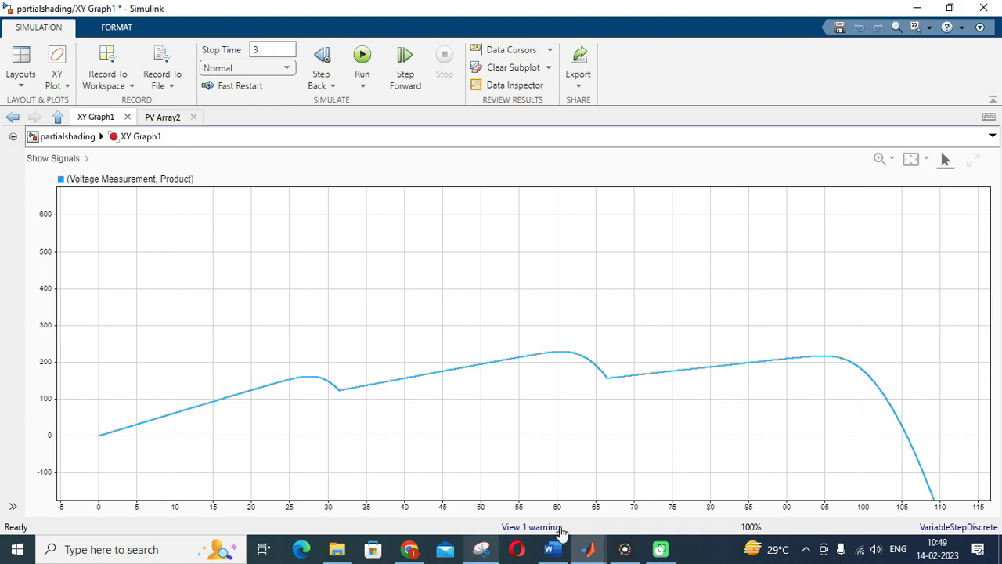
mouse_move(588, 549)
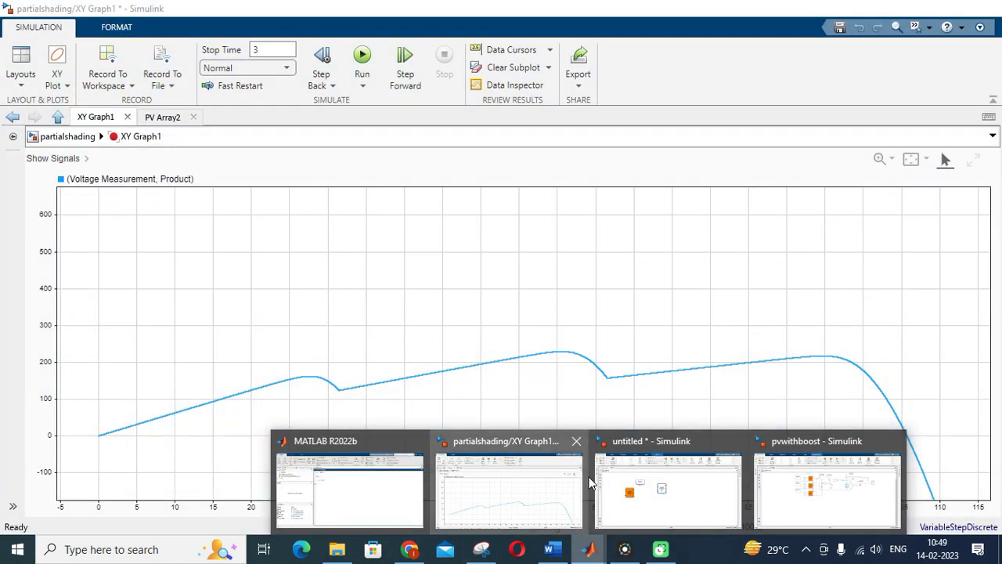
left_click(530, 491)
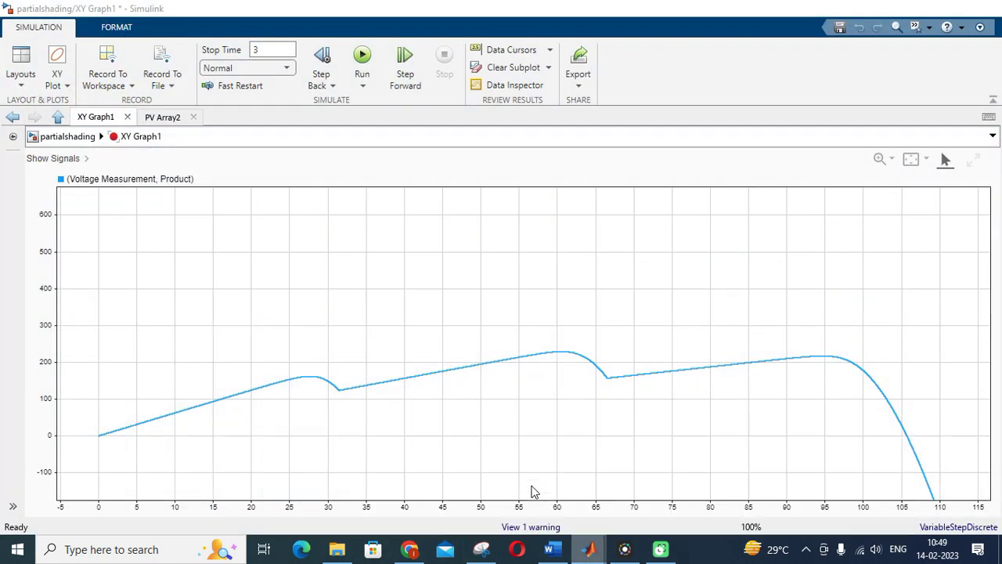
left_click(58, 138)
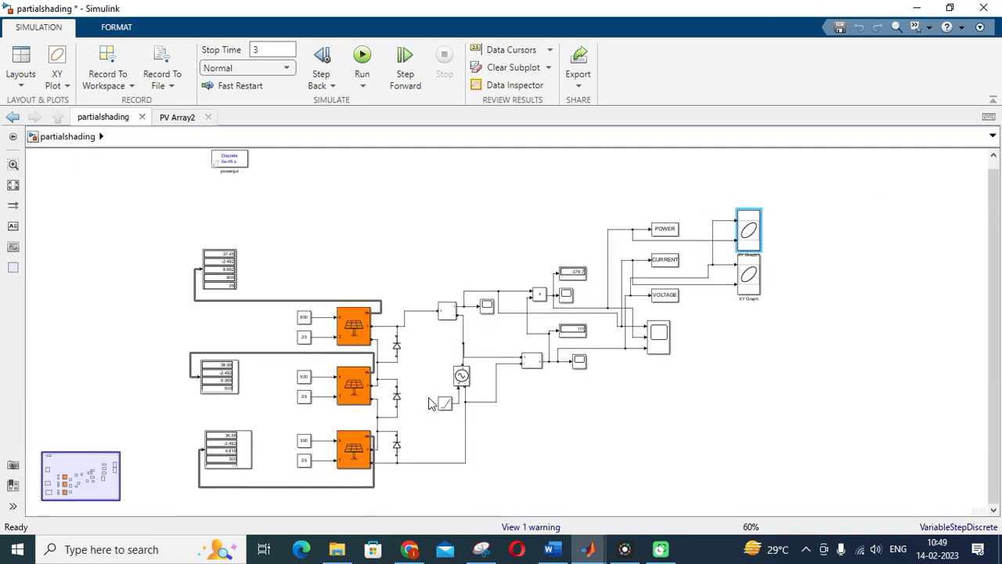
scroll(425, 402, "up", 2)
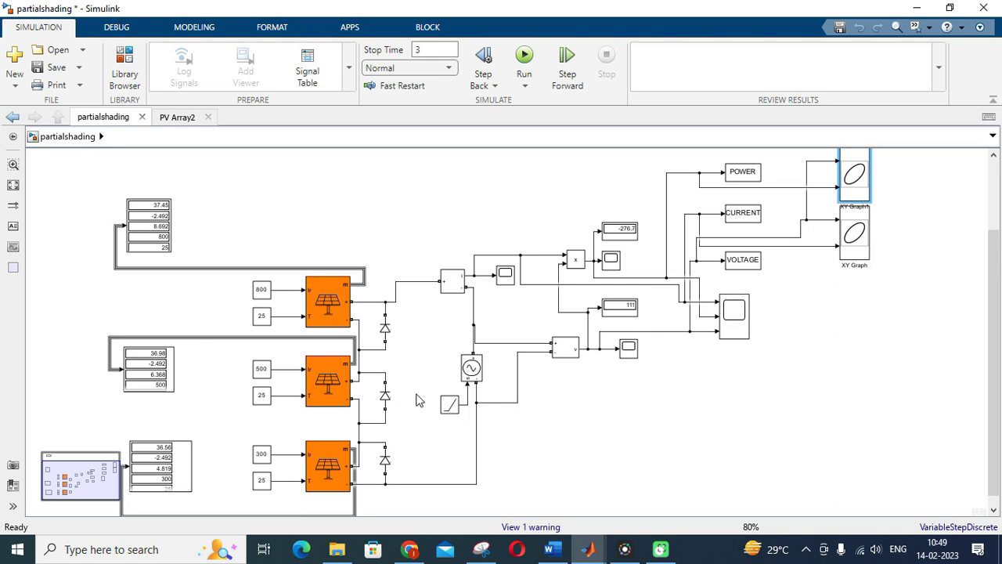